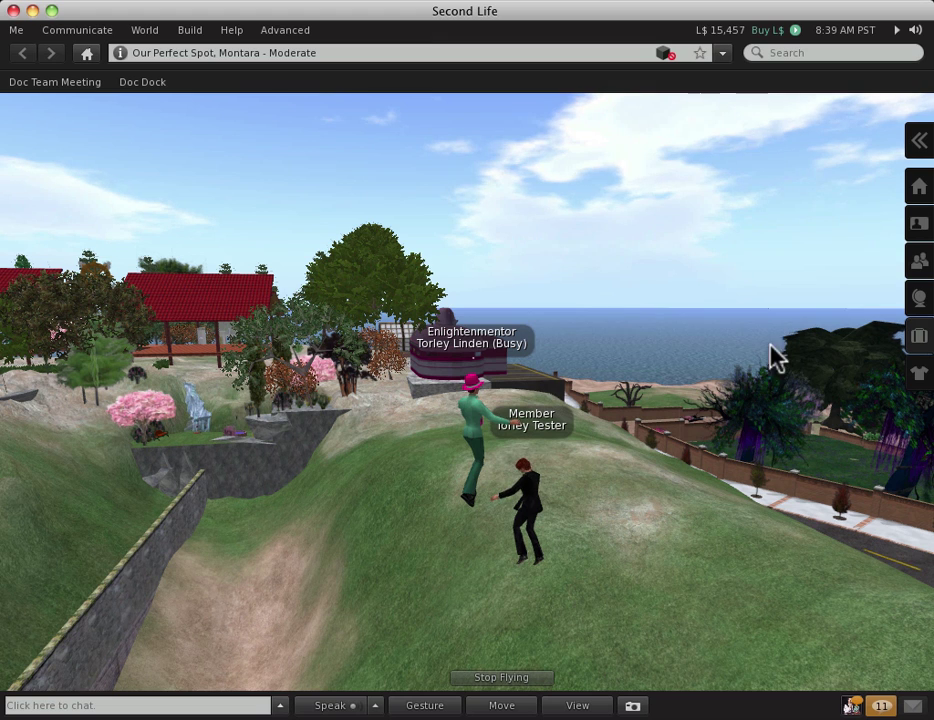
Open the inventory, check its upload options, and open a second inventory window before closing it.
left_click(919, 341)
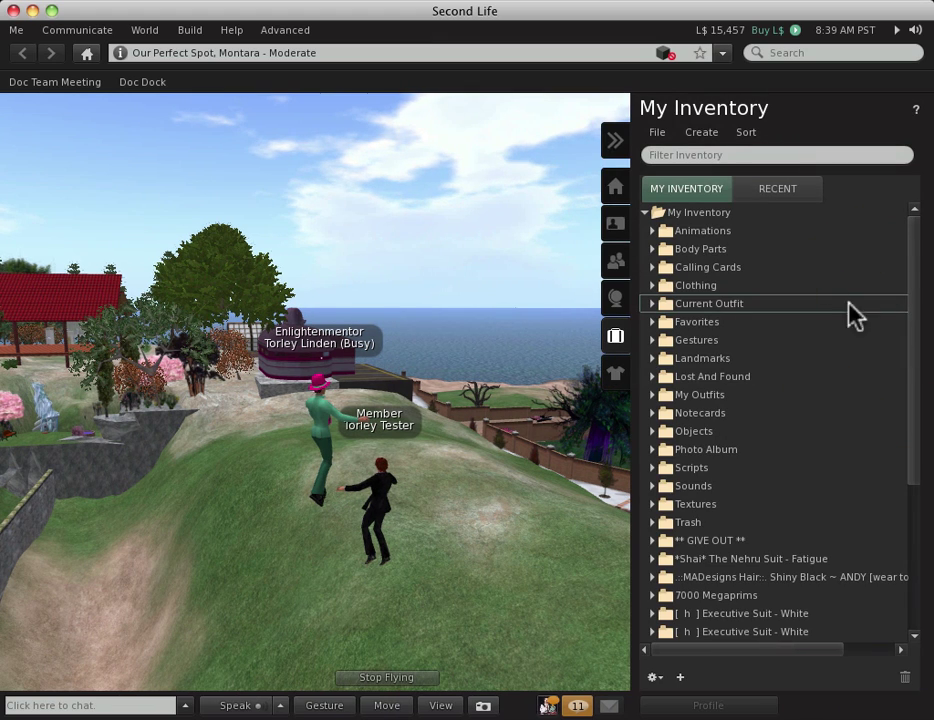
left_click(664, 131)
mouse_move(676, 172)
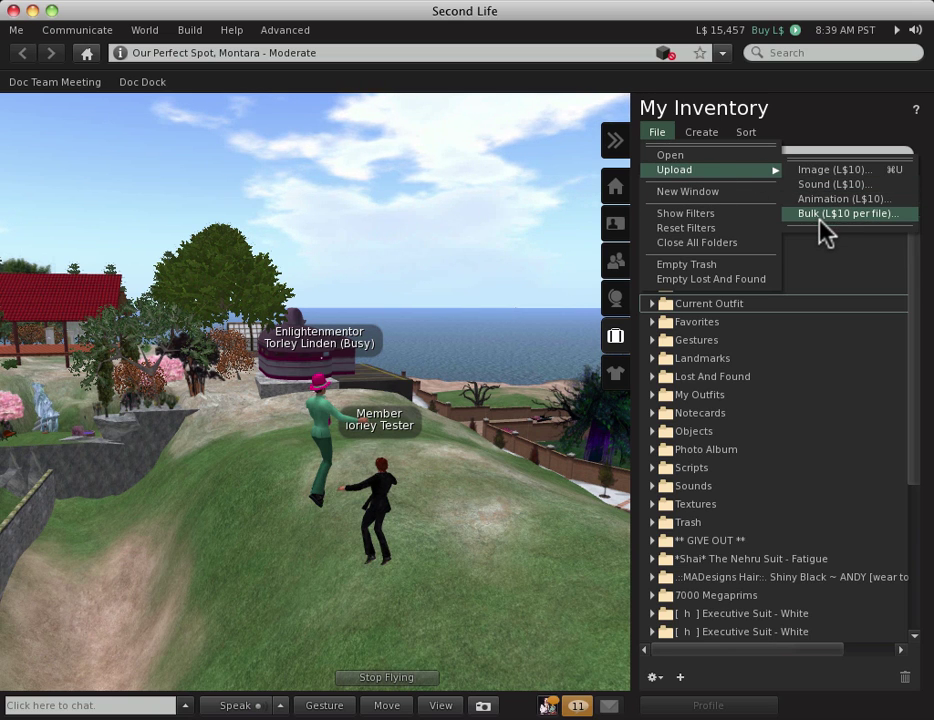
left_click(740, 192)
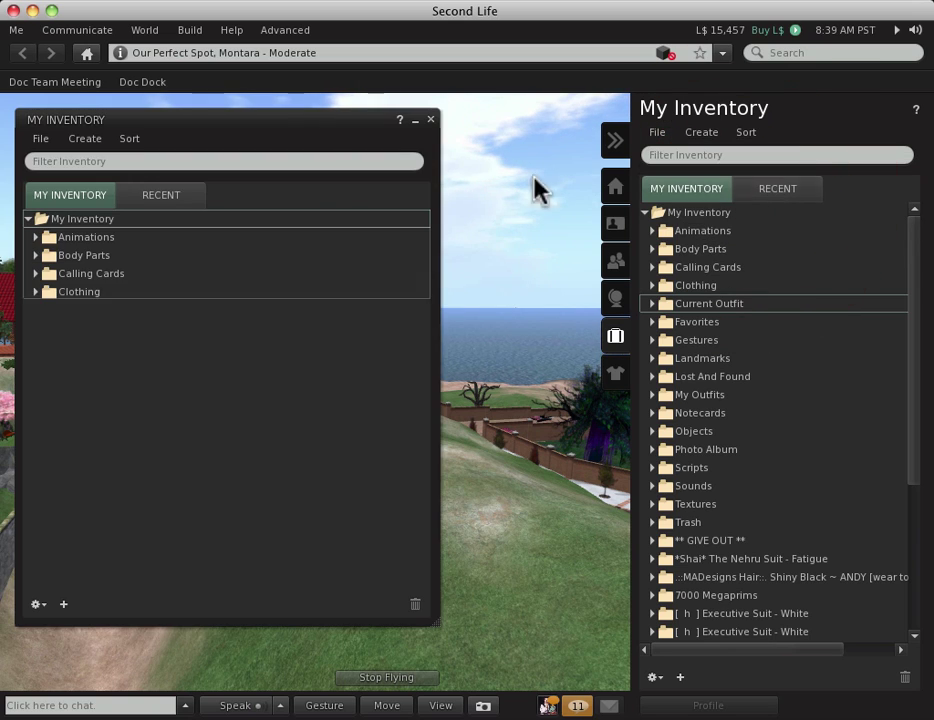
left_click(430, 120)
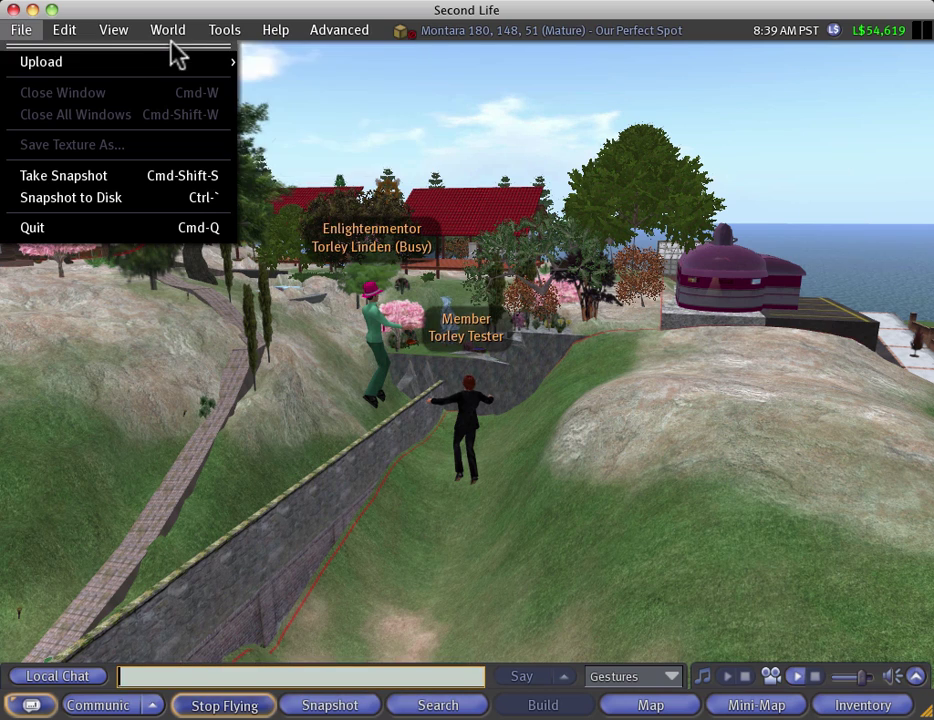
Examine the file commands in the older viewer and the build commands in the new viewer.
mouse_move(155, 68)
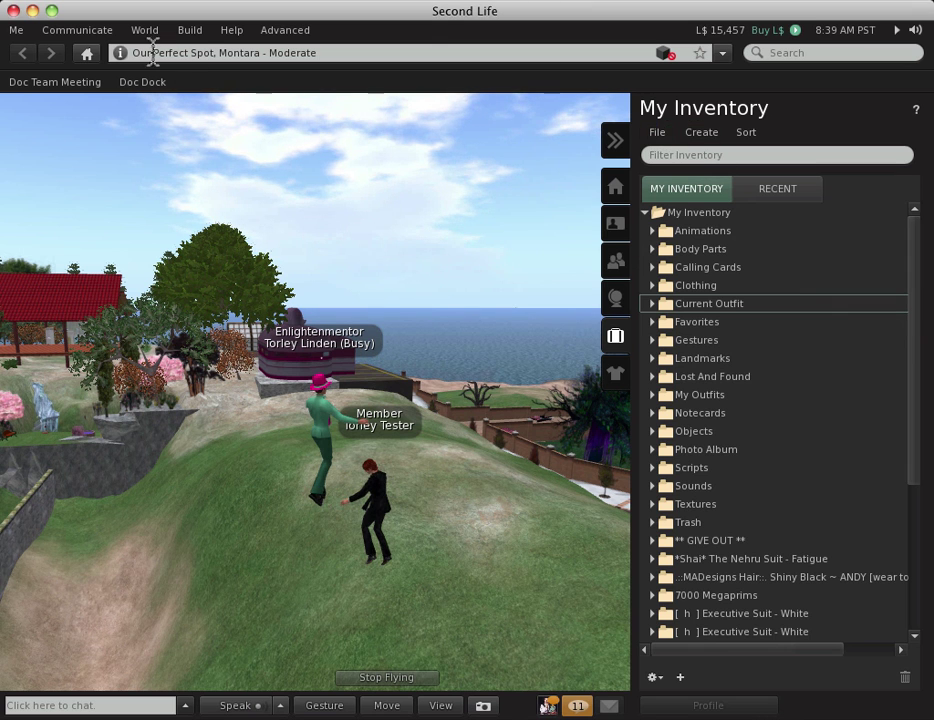
left_click(189, 30)
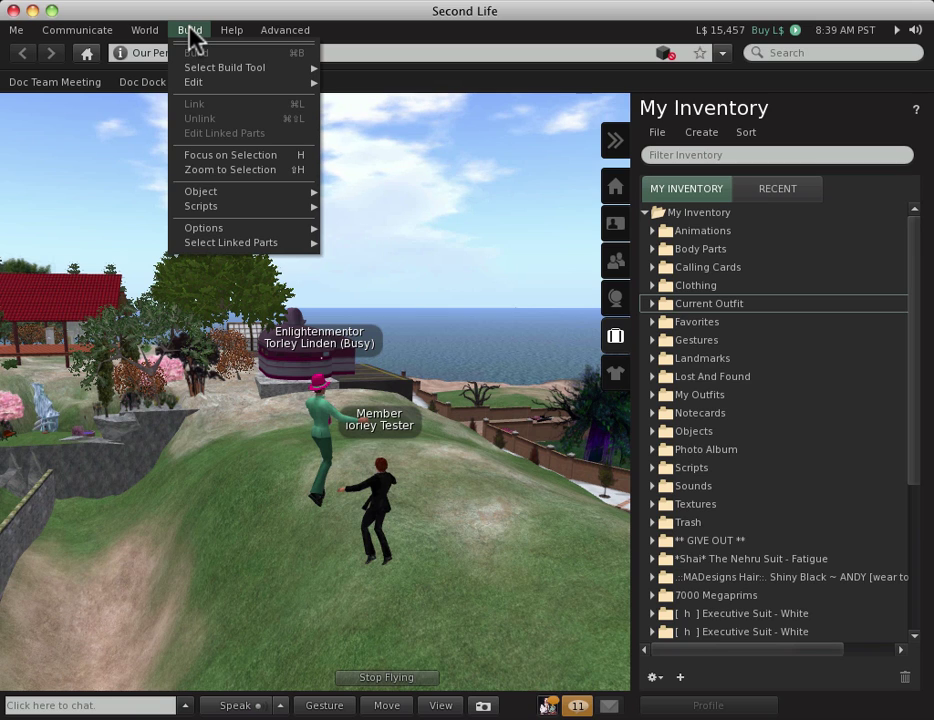
mouse_move(233, 228)
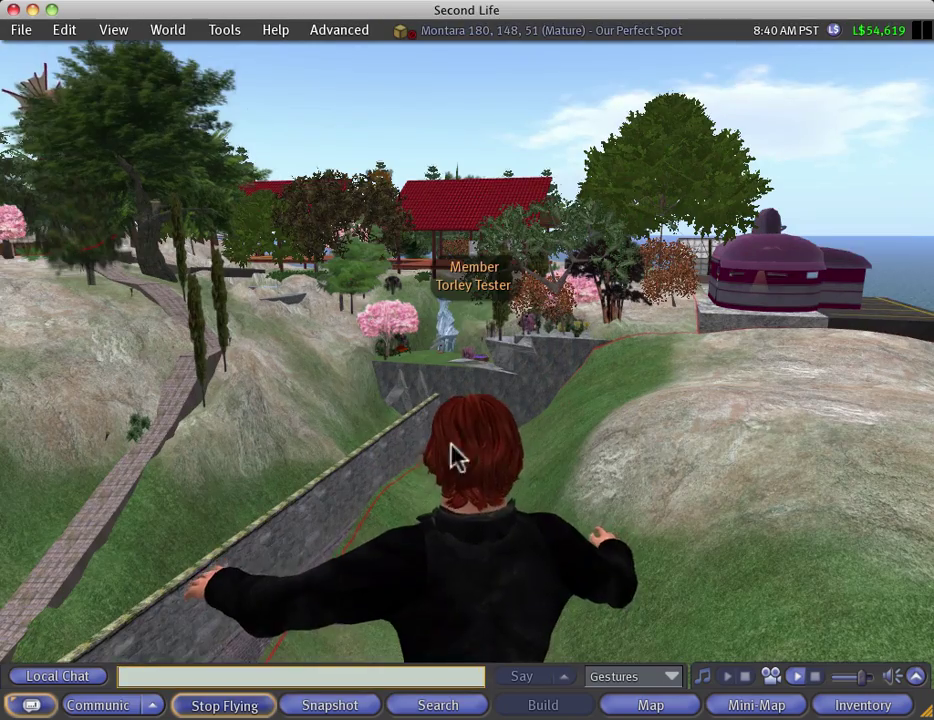
In the older viewer, open your own avatar's profile and close it again.
right_click(495, 515)
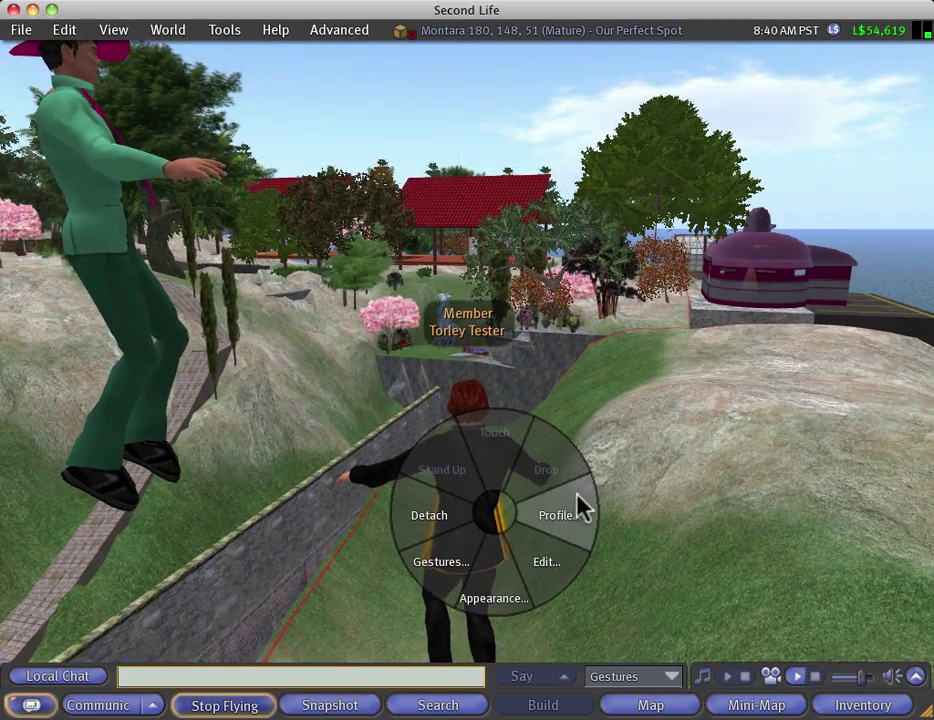
left_click(576, 505)
left_click(452, 140)
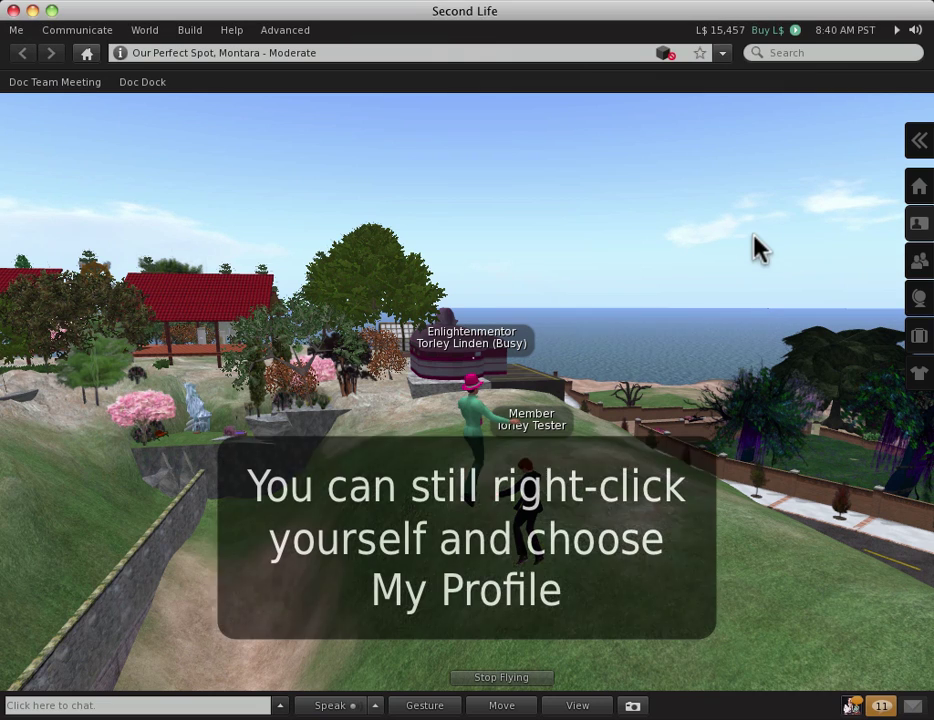
In the new viewer, show the picks in your own profile and open the Video tutorials pick for editing.
left_click(917, 228)
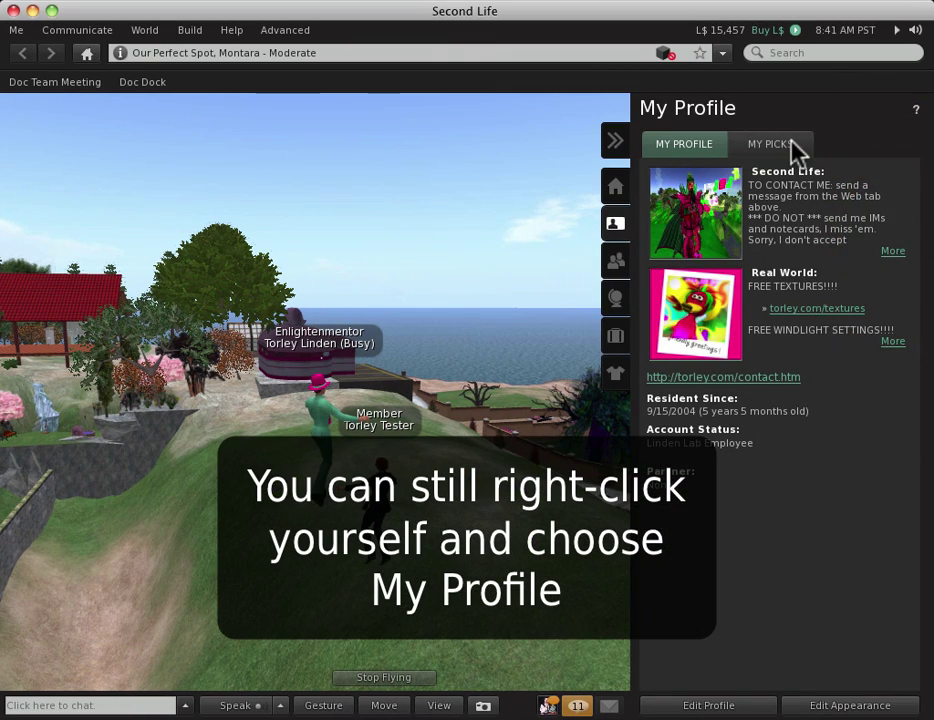
left_click(793, 146)
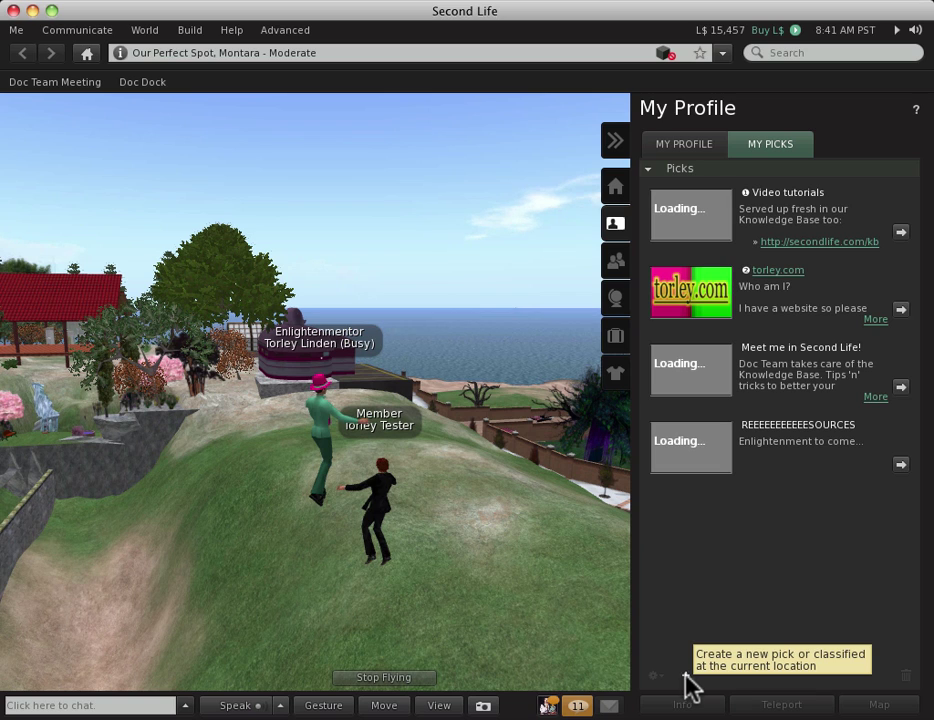
left_click(901, 234)
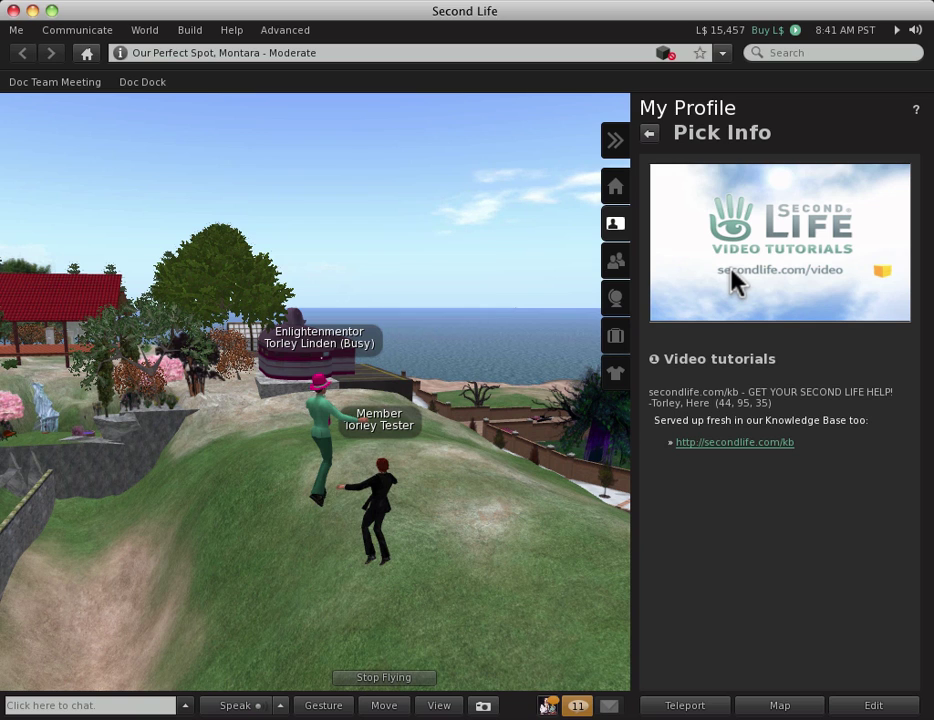
left_click(873, 705)
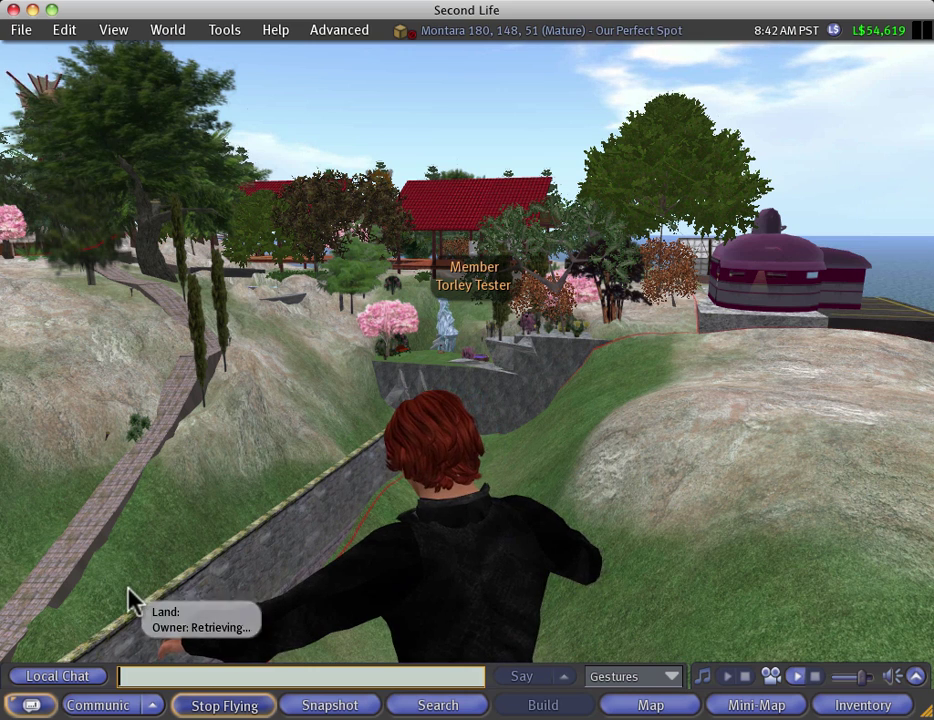
In the older viewer, open the contacts and look through the friends list and its permission columns.
left_click(120, 705)
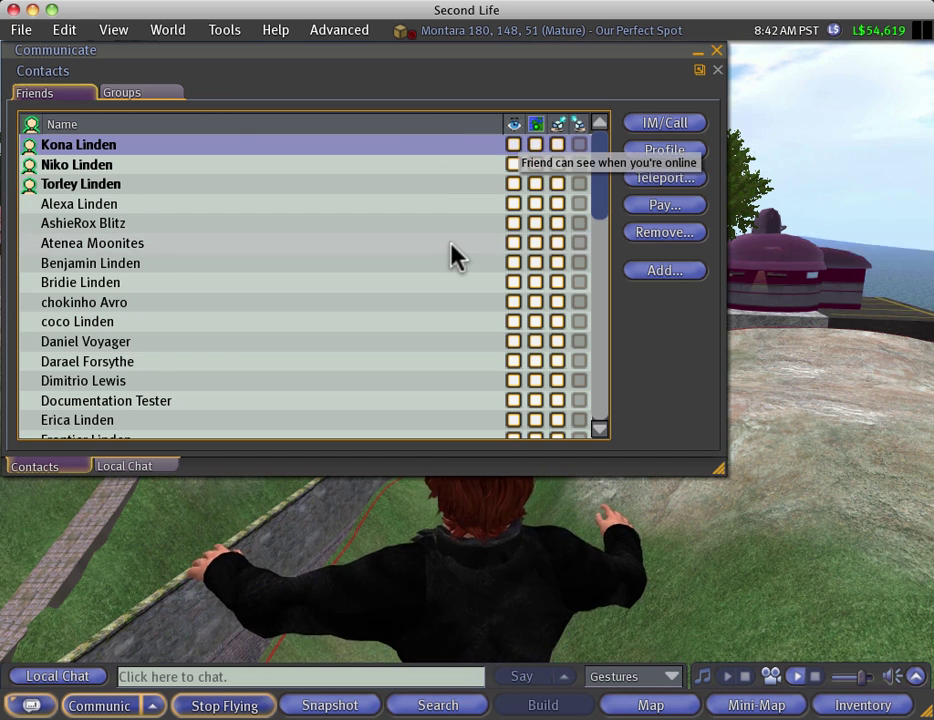
scroll(452, 256, "down", 12)
scroll(452, 258, "up", 4)
scroll(452, 258, "up", 7)
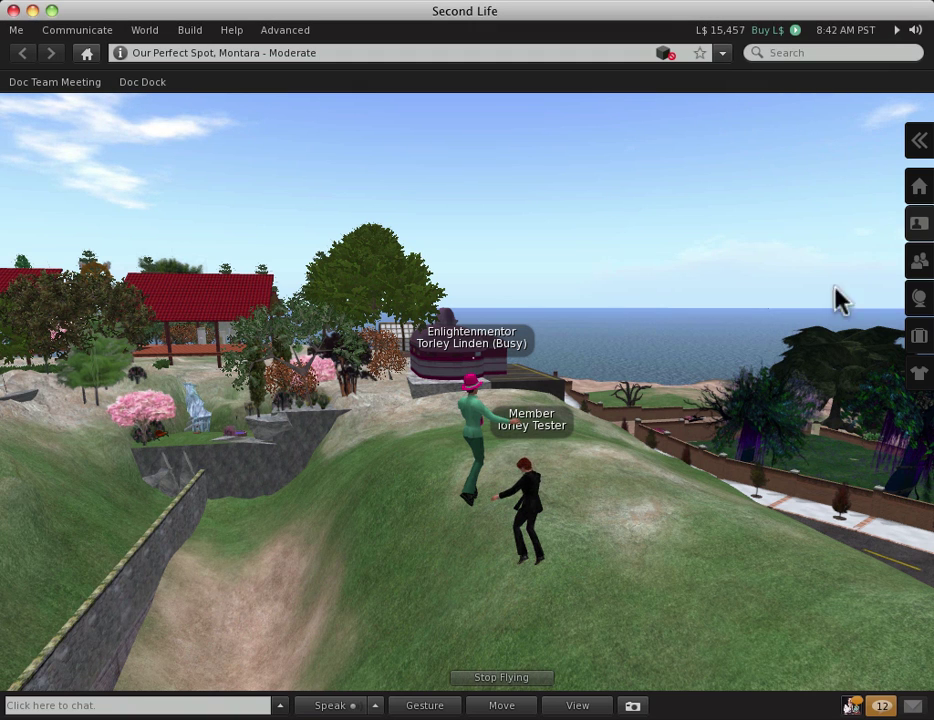
In the new viewer, open the first online friend's profile and show its notes and privacy settings.
left_click(919, 263)
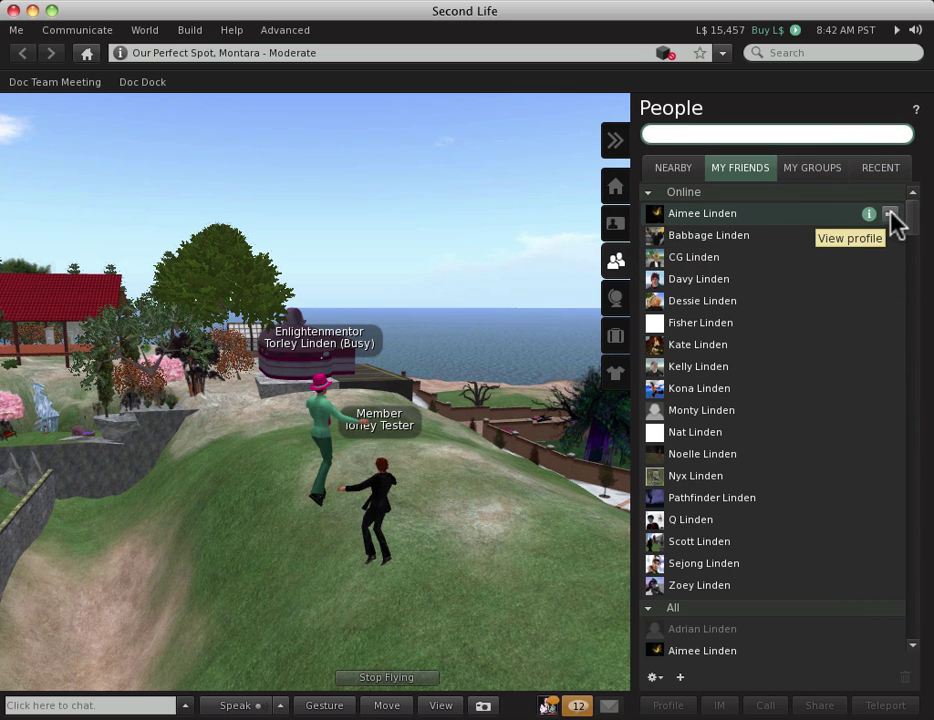
left_click(889, 214)
left_click(800, 181)
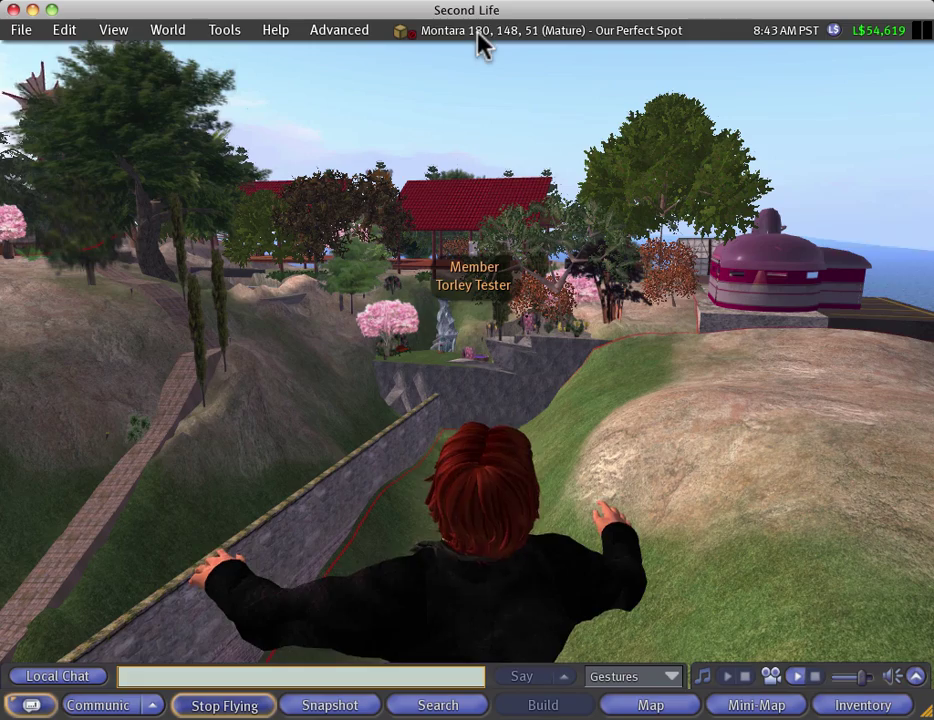
In the older viewer, turn and fly the avatar a short way and examine the parcel's no-build indicator.
left_click(599, 316)
key("Right")
key("Up")
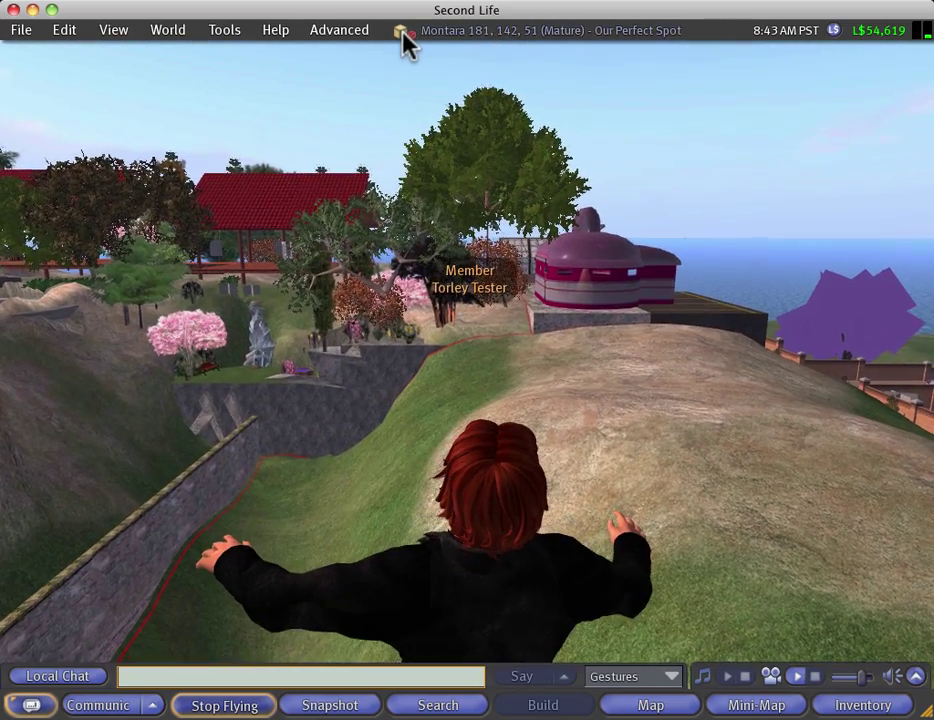
mouse_move(402, 30)
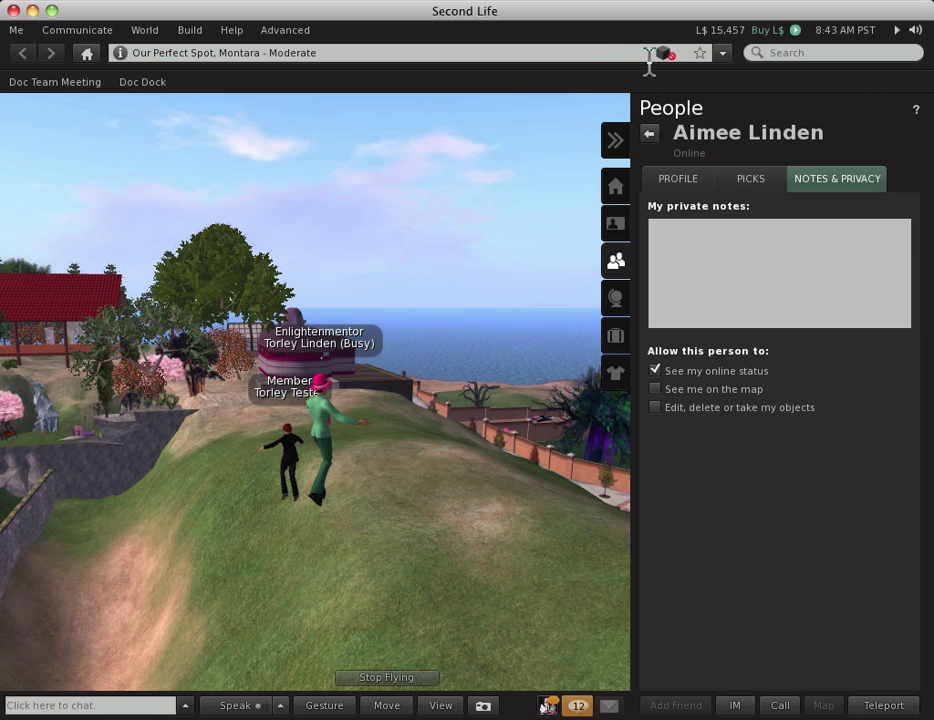
In the new viewer, hide the parcel properties in the location bar and show them again.
mouse_move(665, 62)
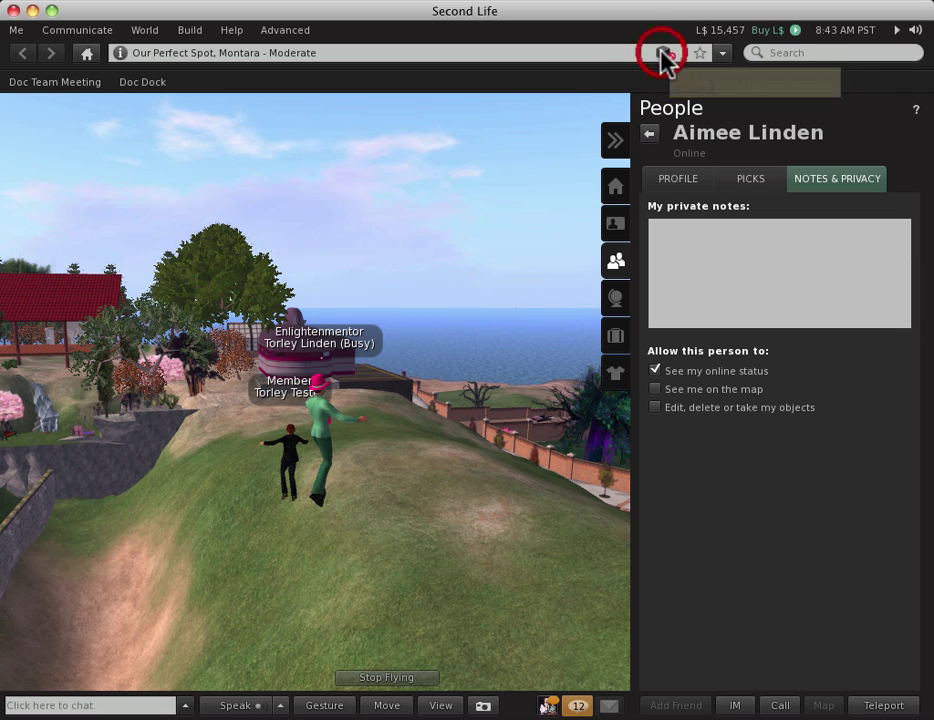
right_click(593, 52)
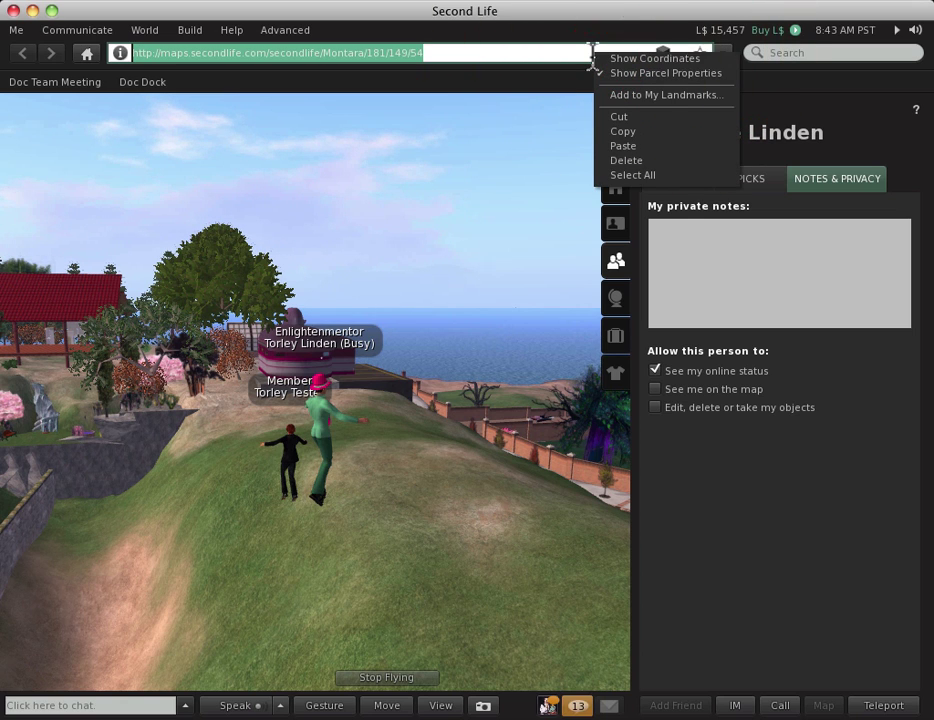
left_click(627, 74)
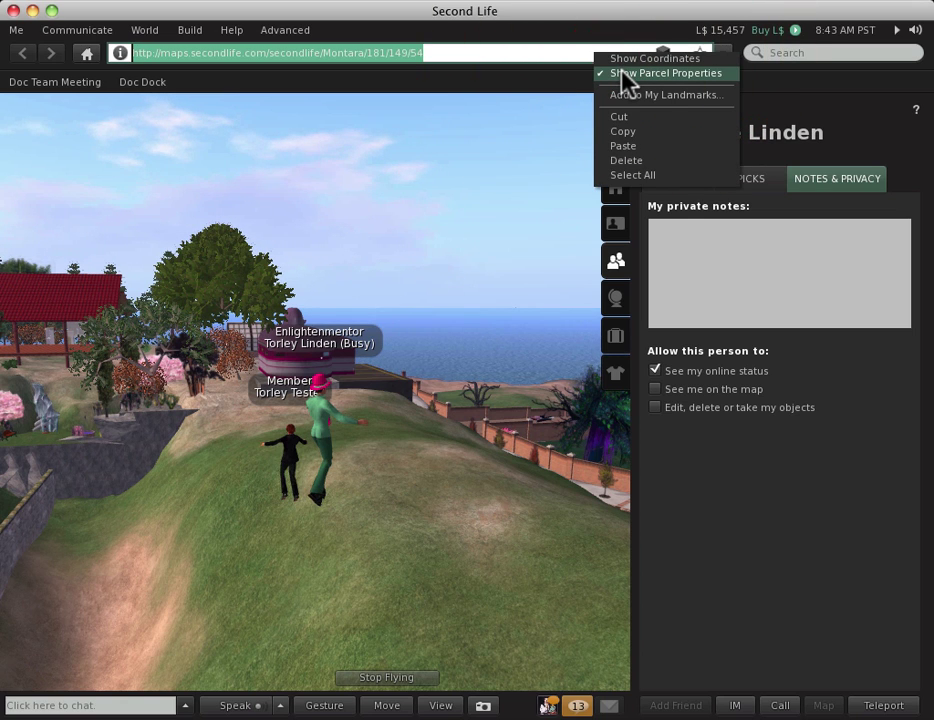
left_click(762, 98)
right_click(580, 52)
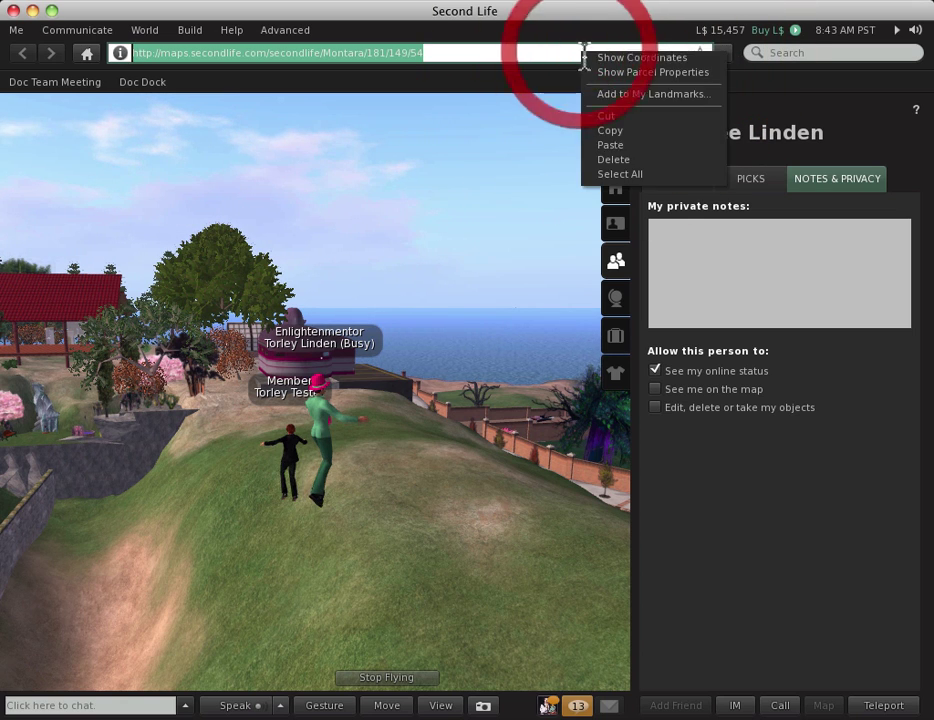
left_click(608, 74)
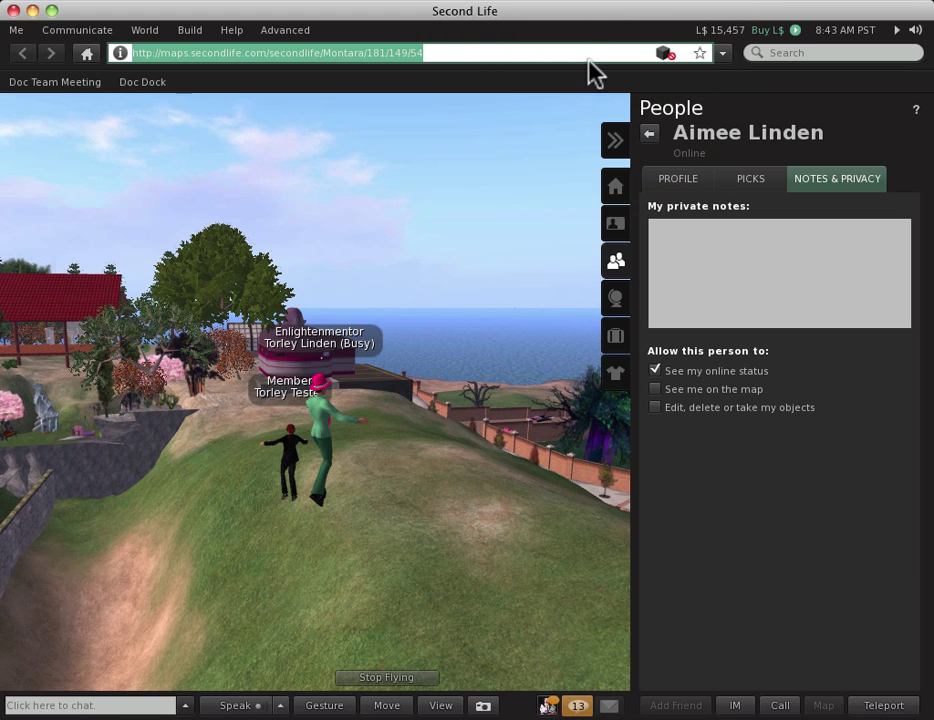
Turn on the display of coordinates in the location bar.
right_click(588, 56)
left_click(607, 63)
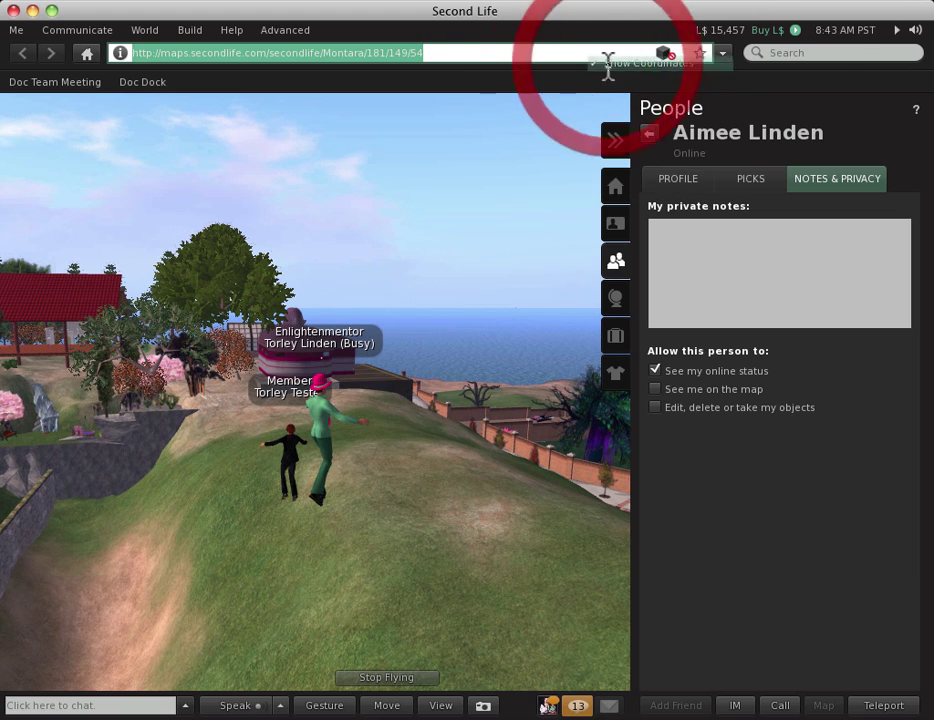
left_click(456, 214)
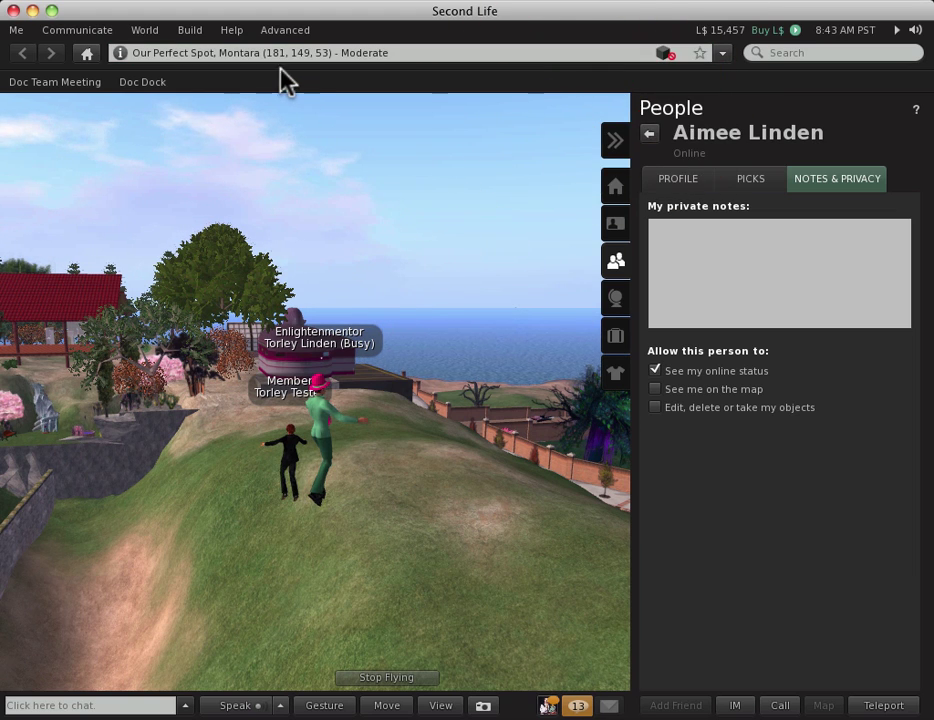
Open the current location's place profile and review its parcel settings.
left_click(120, 53)
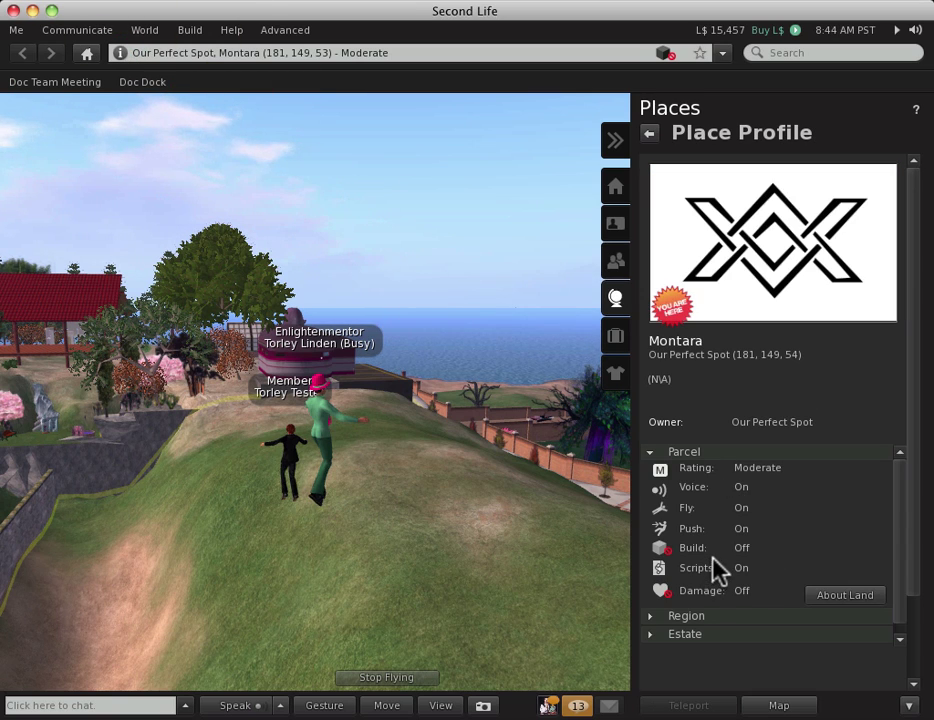
scroll(715, 568, "down", 2)
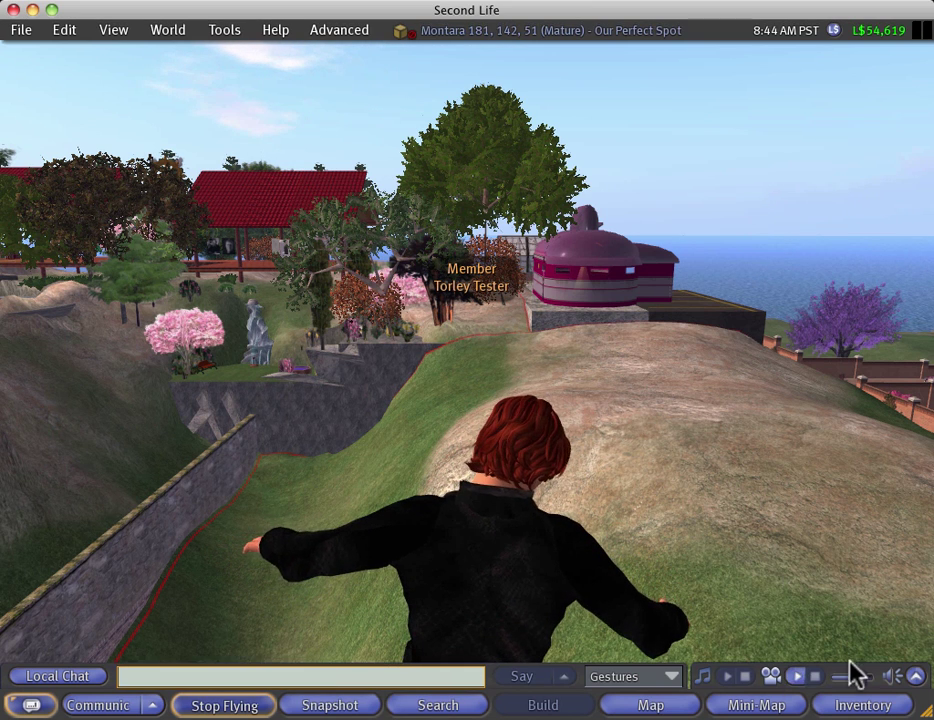
In the older viewer, expand the individual volume controls and collapse them again.
left_click(915, 676)
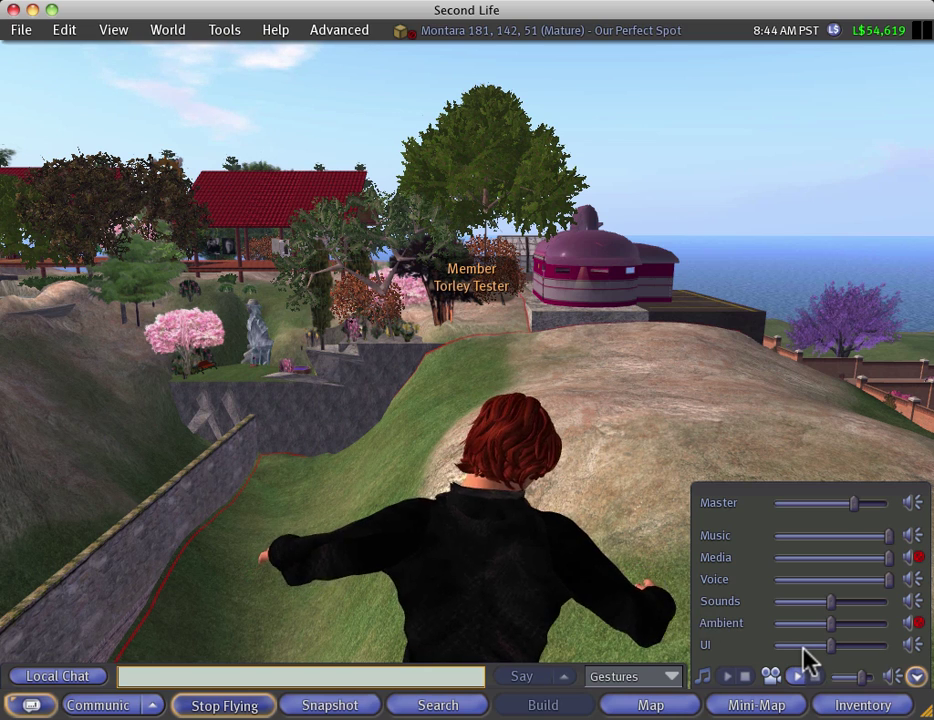
left_click(914, 676)
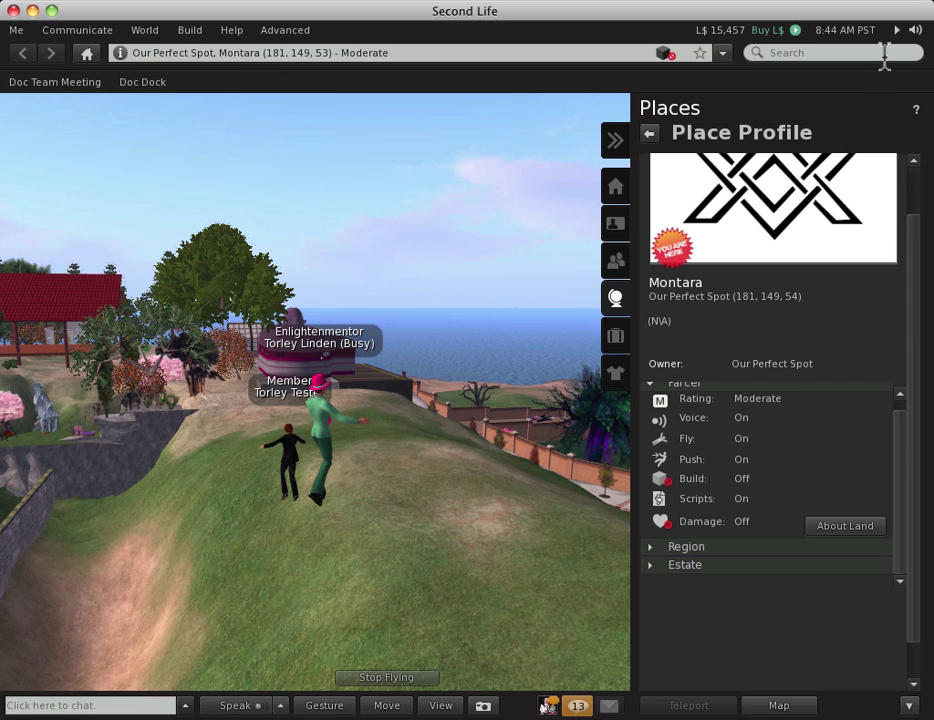
In the new viewer, expand the nearby media controls, then open the sound and media preferences and move their window aside.
mouse_move(900, 27)
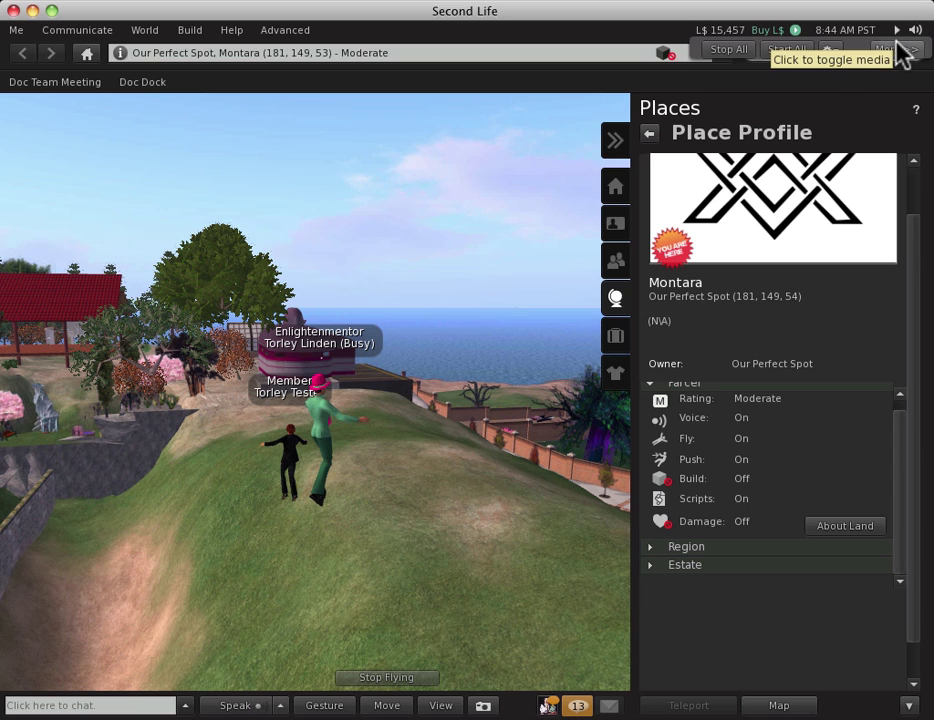
left_click(900, 50)
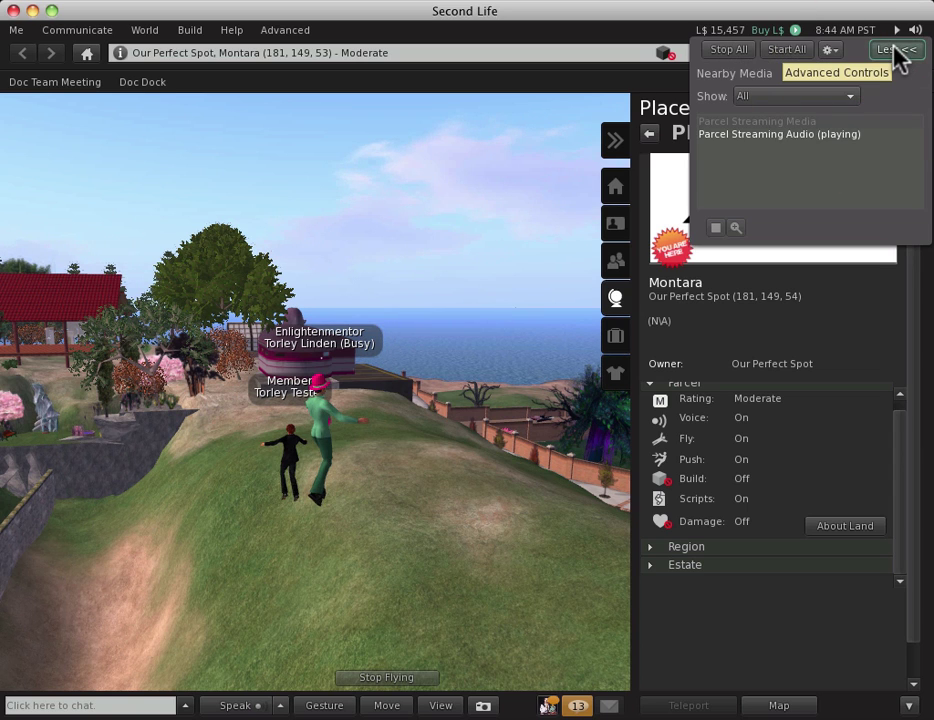
left_click(830, 49)
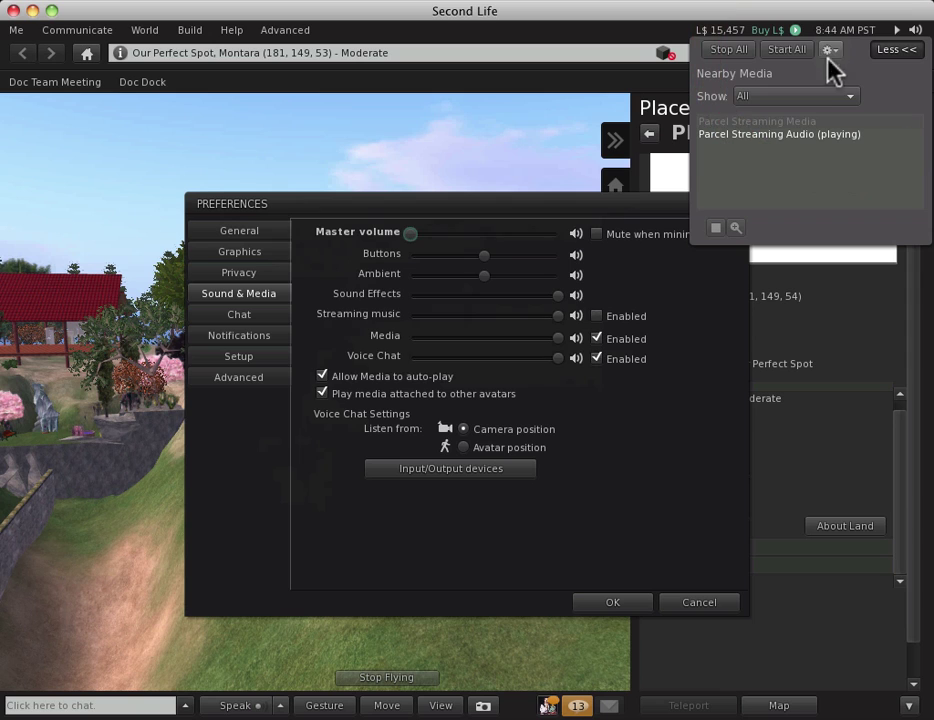
left_click_drag(445, 208, 340, 155)
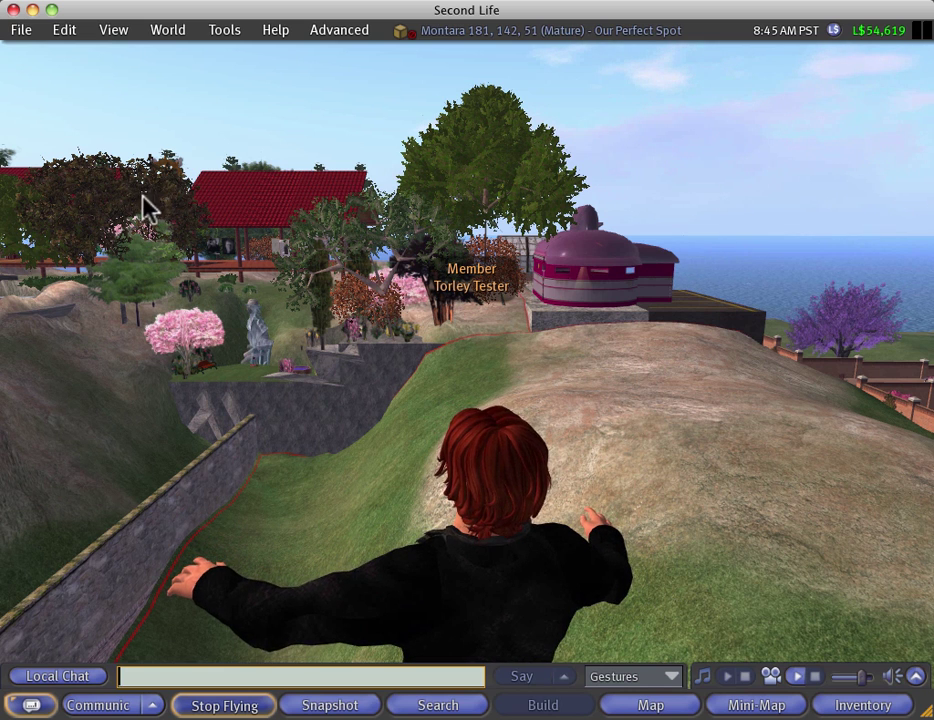
In the older viewer, open the inventory, mini-map and world map, and close all of these windows at once.
left_click(22, 32)
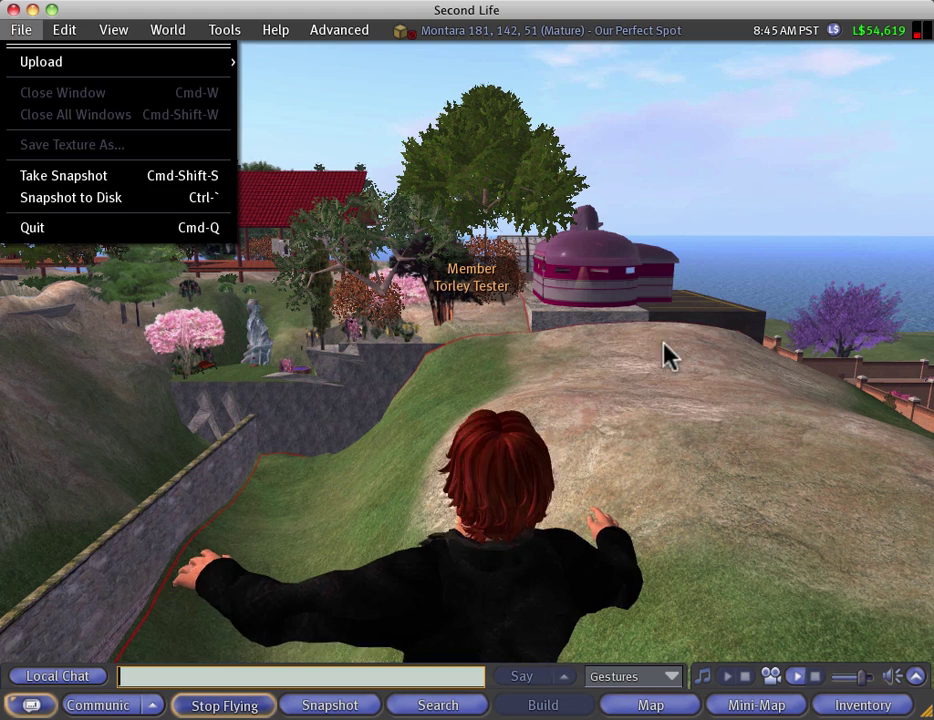
left_click(628, 352)
left_click(850, 700)
left_click(748, 704)
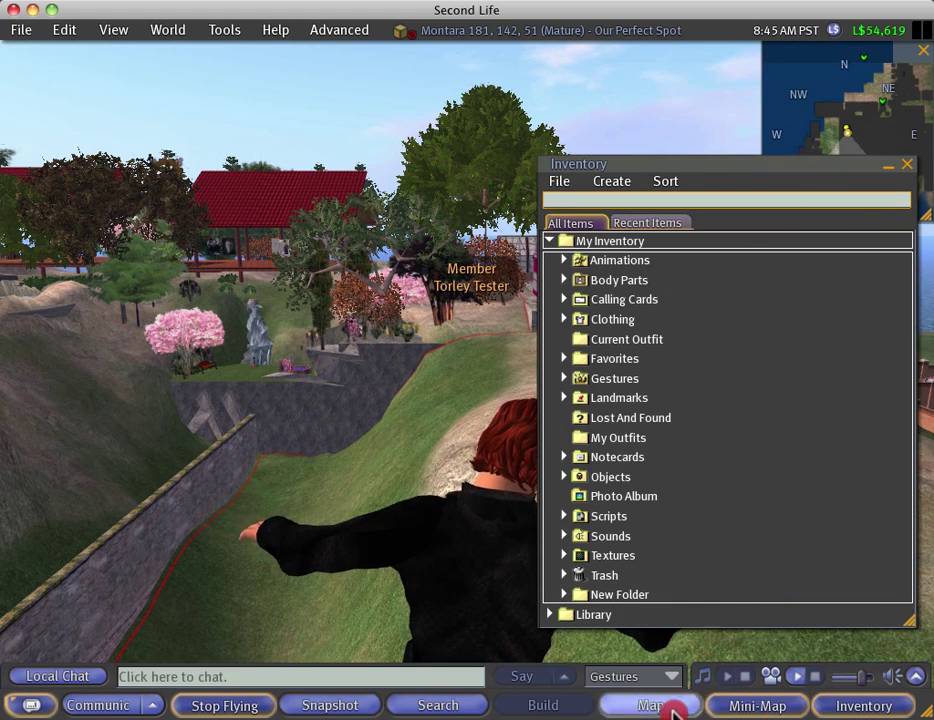
left_click(655, 706)
left_click(21, 31)
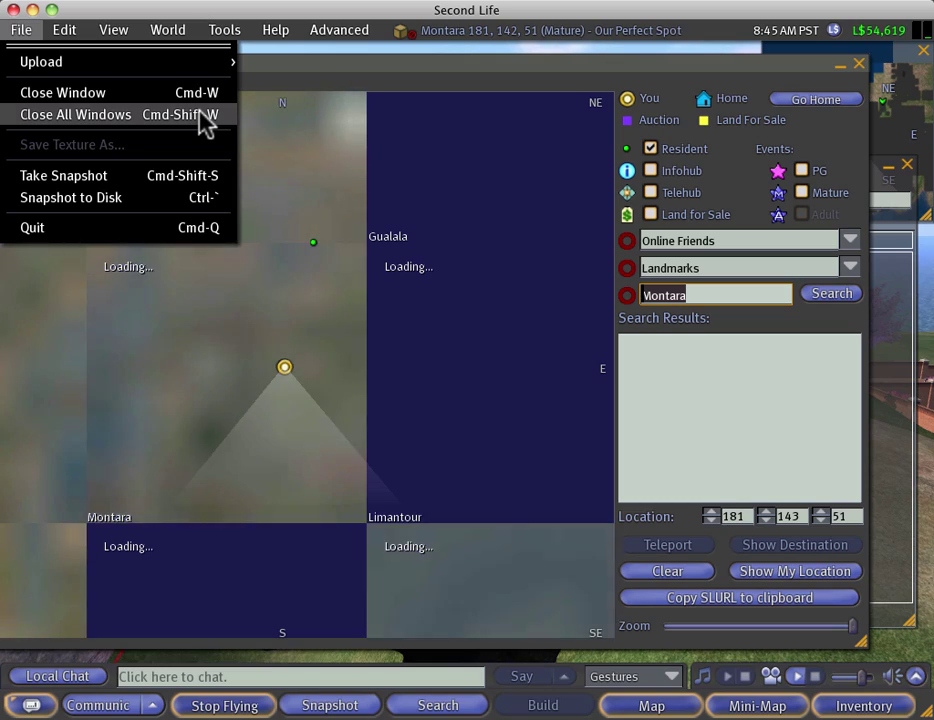
left_click(205, 116)
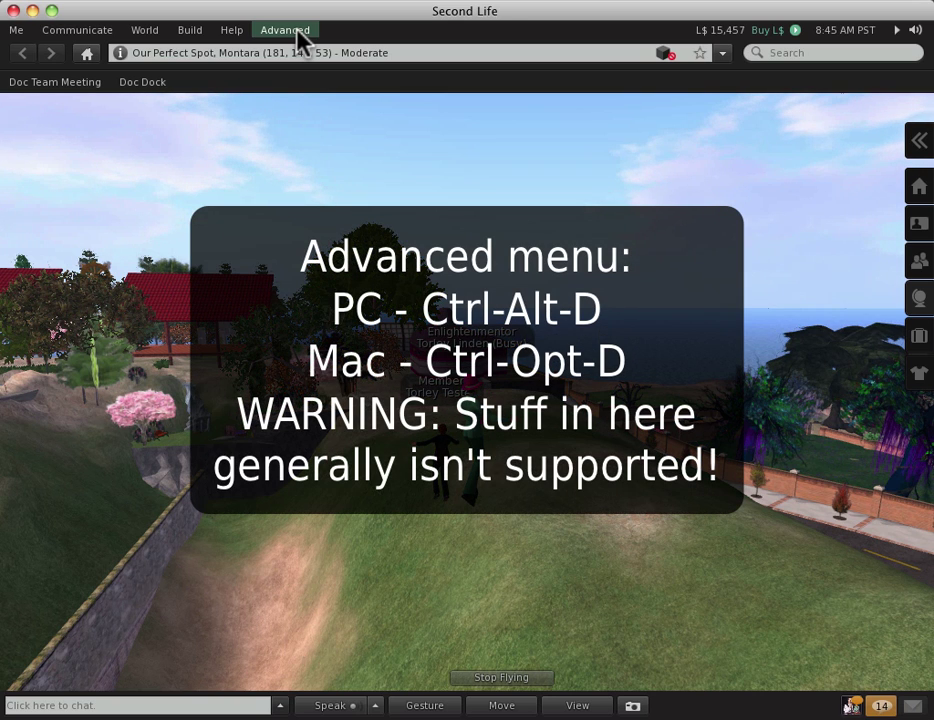
In the new viewer, detach the advanced Shortcuts list as a floating window and move it over the scene.
left_click(297, 30)
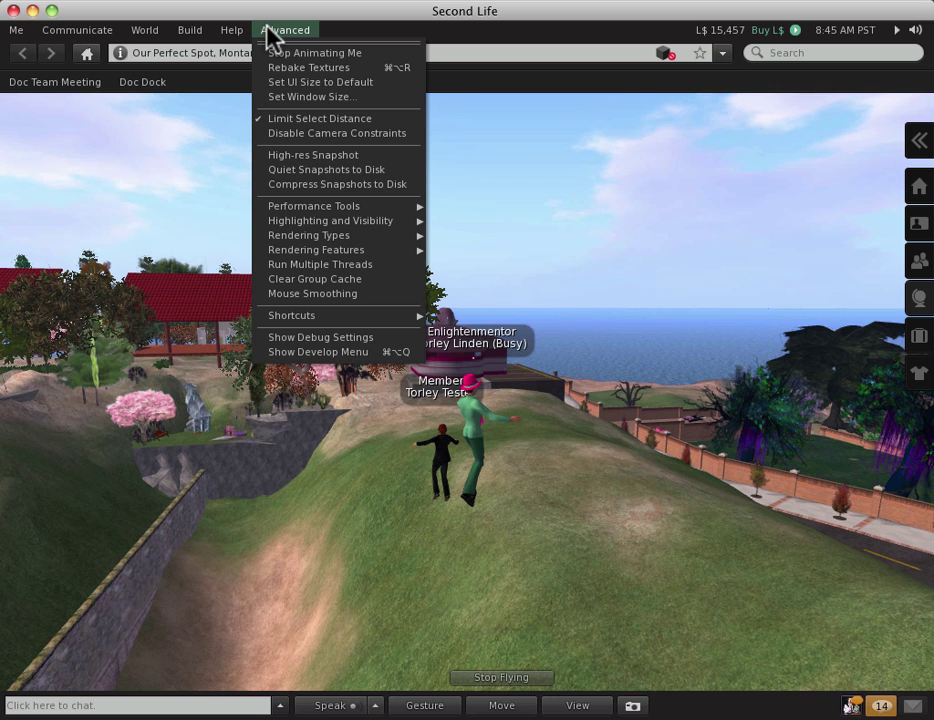
mouse_move(323, 316)
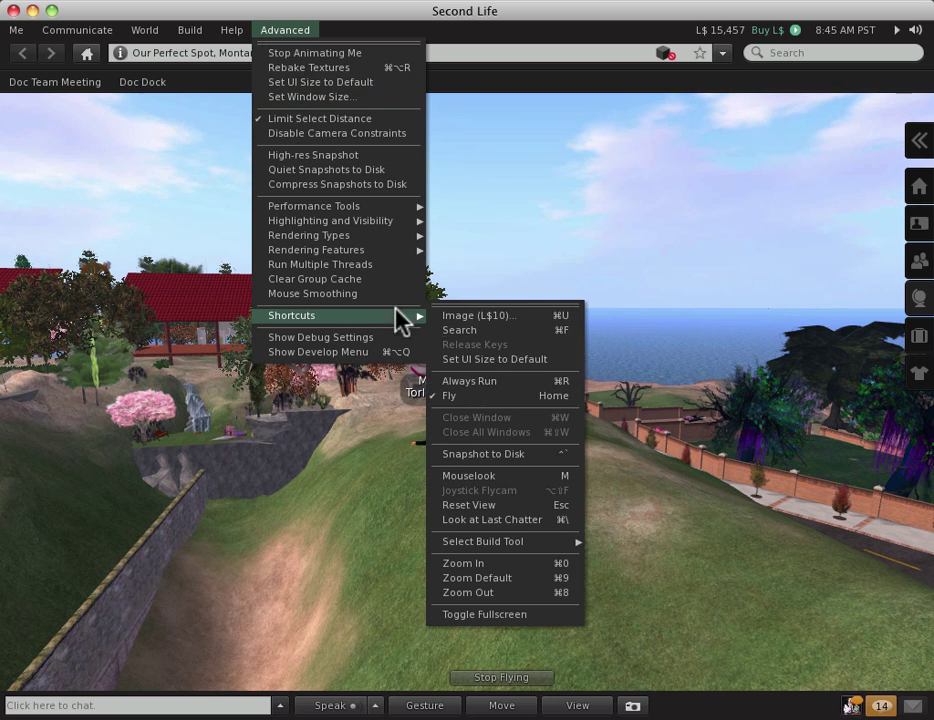
left_click(455, 305)
left_click_drag(477, 296, 444, 229)
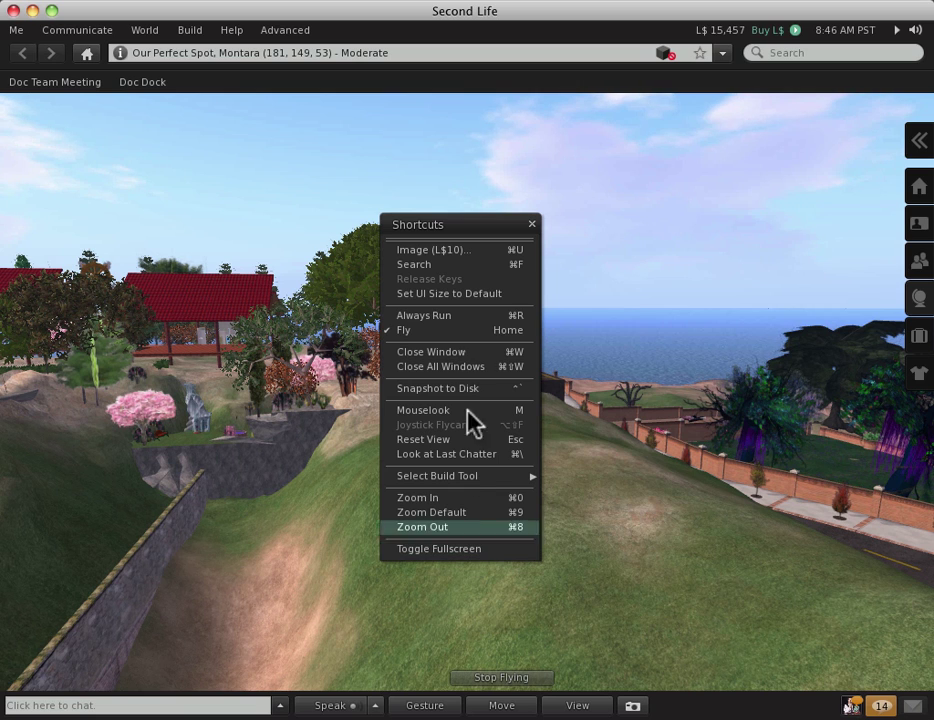
left_click(284, 30)
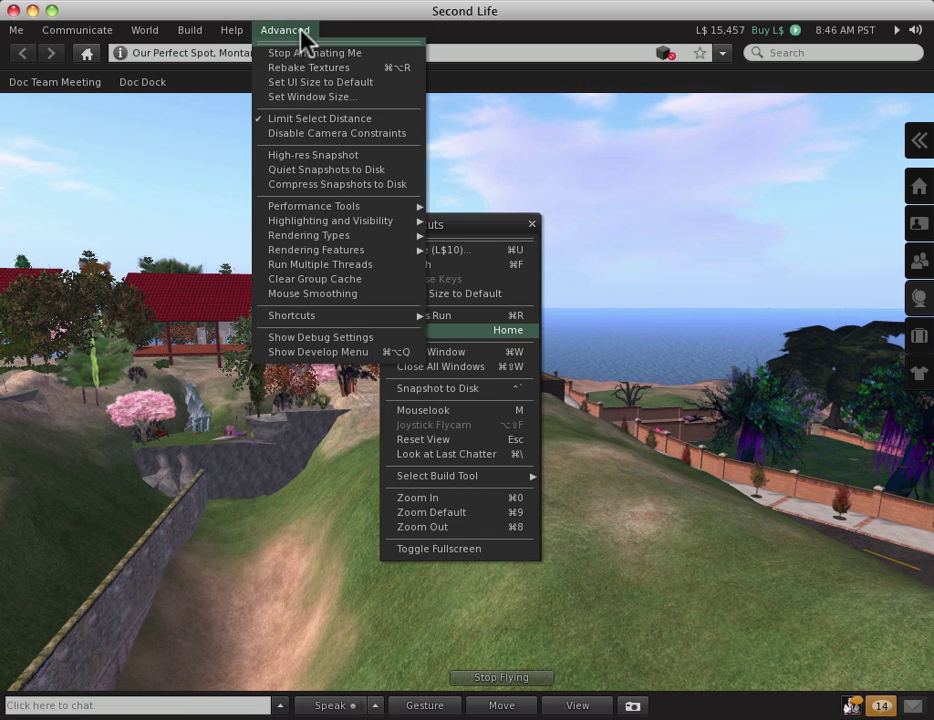
left_click(463, 225)
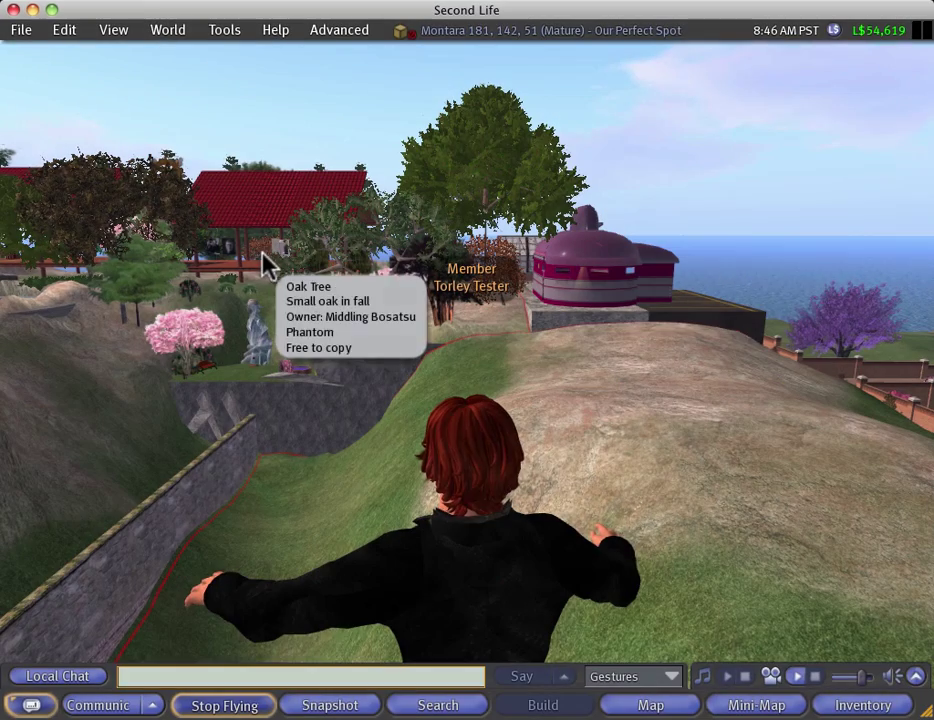
In the older viewer, show the Statistics Bar and the Lag Meter and move both windows over the scene.
left_click(116, 33)
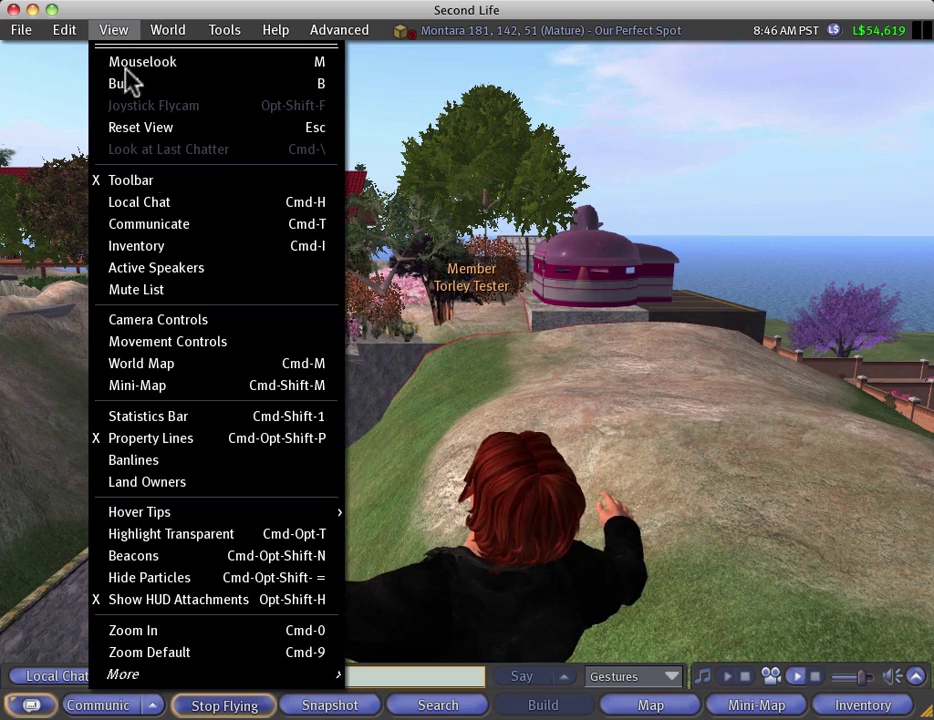
left_click(184, 421)
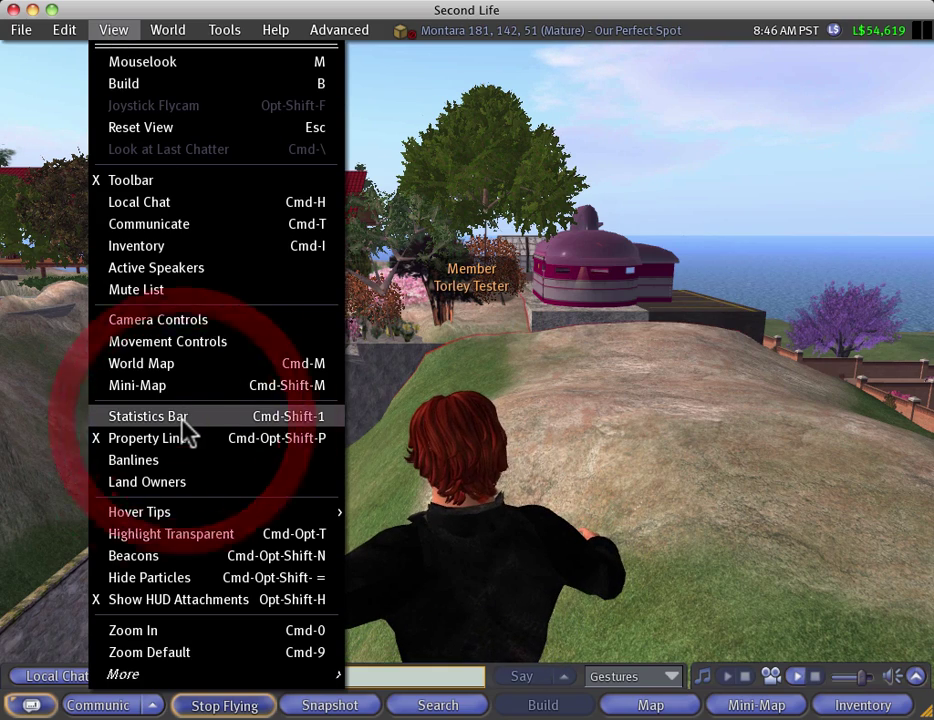
left_click_drag(925, 62, 55, 48)
left_click(268, 31)
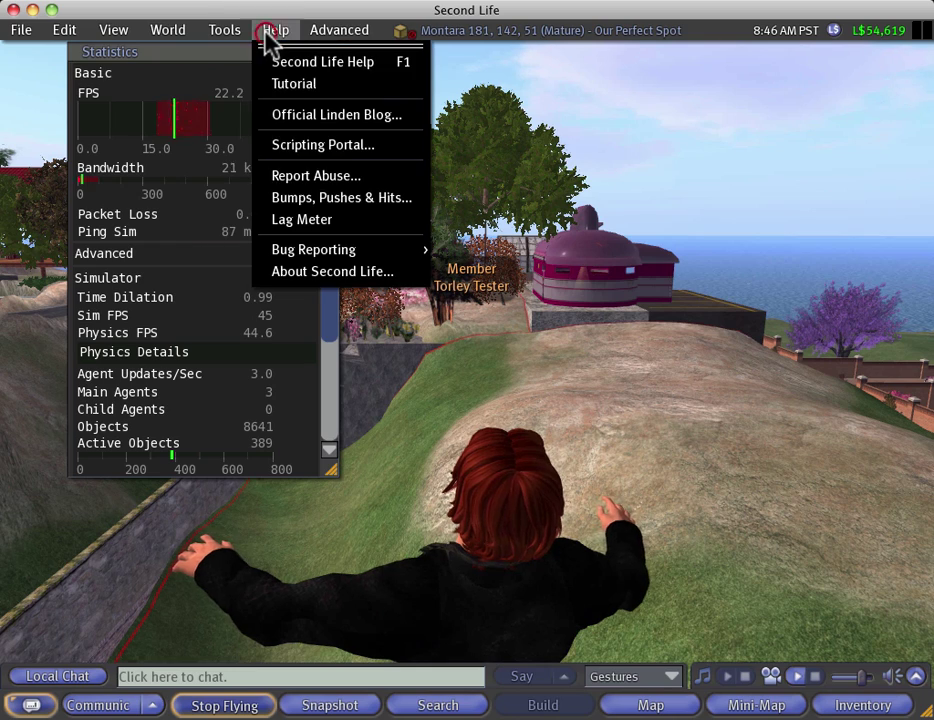
left_click(315, 228)
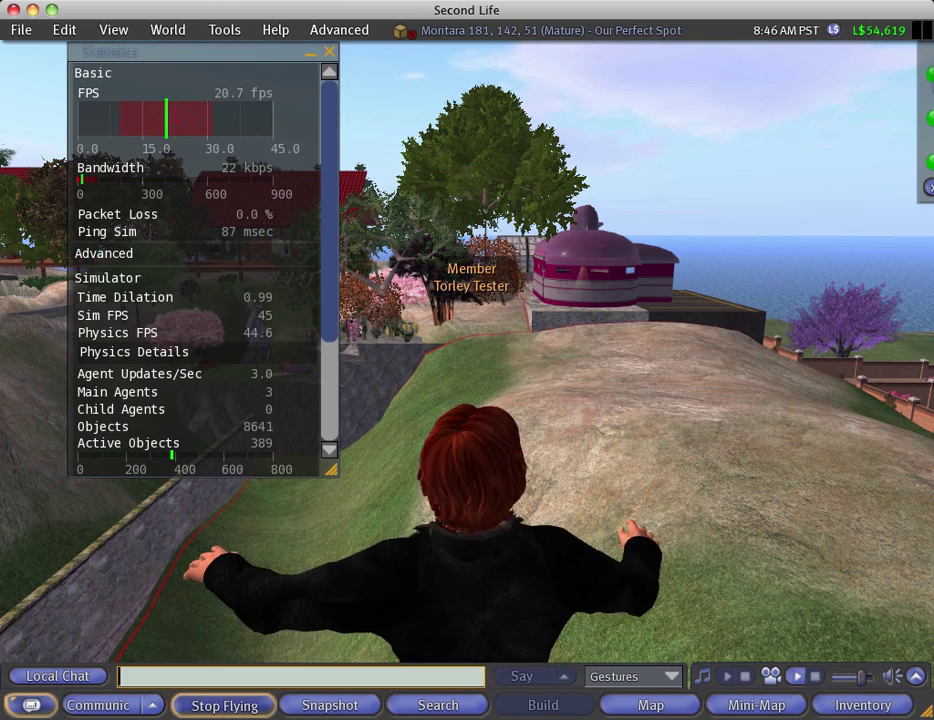
left_click_drag(924, 76, 365, 58)
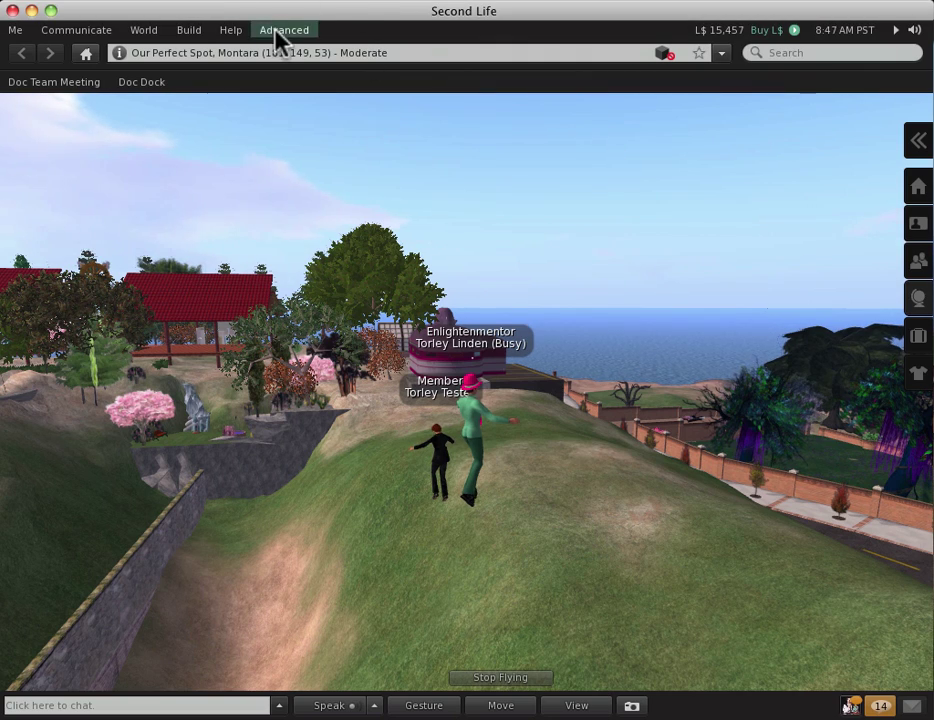
In the new viewer, detach the advanced Performance Tools list as a floating window.
left_click(277, 31)
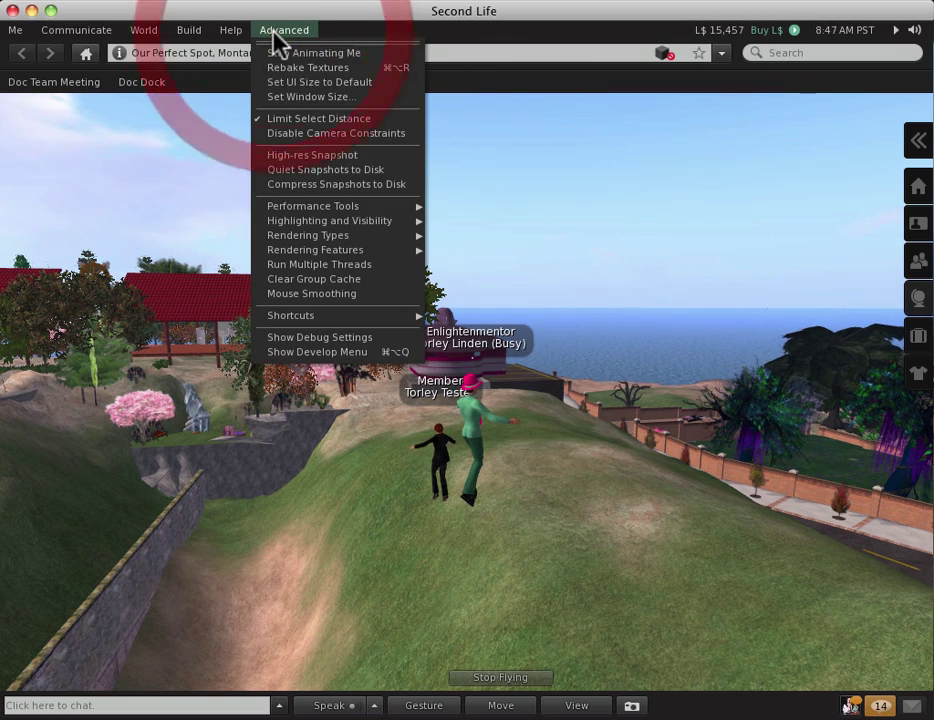
mouse_move(335, 207)
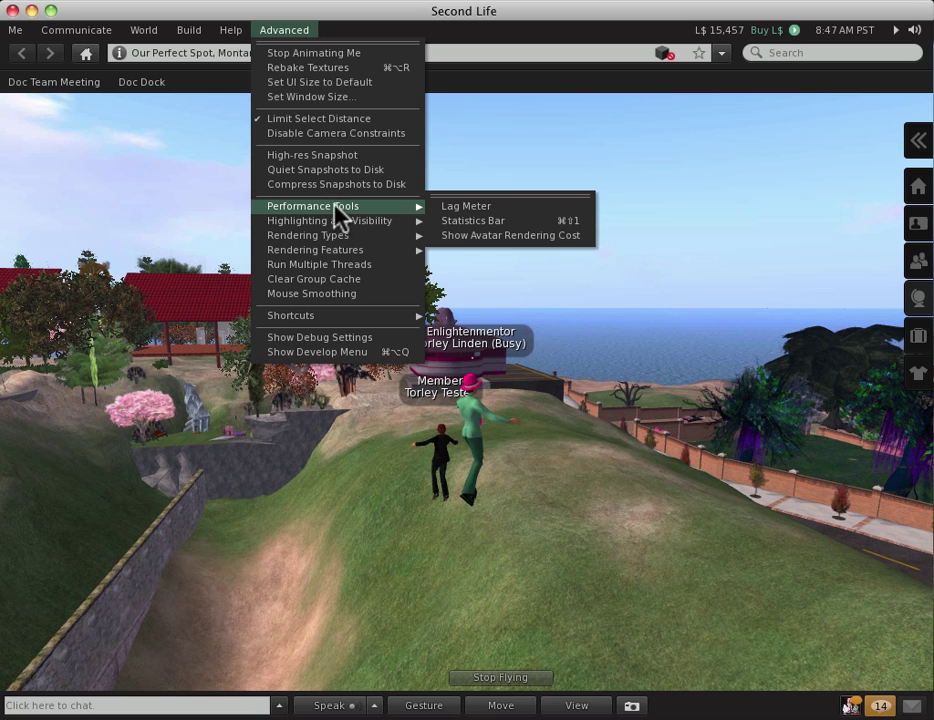
left_click(447, 198)
Show the Lag Meter and the Statistics Bar from Performance Tools, moving the Lag Meter window away from the list.
left_click(478, 203)
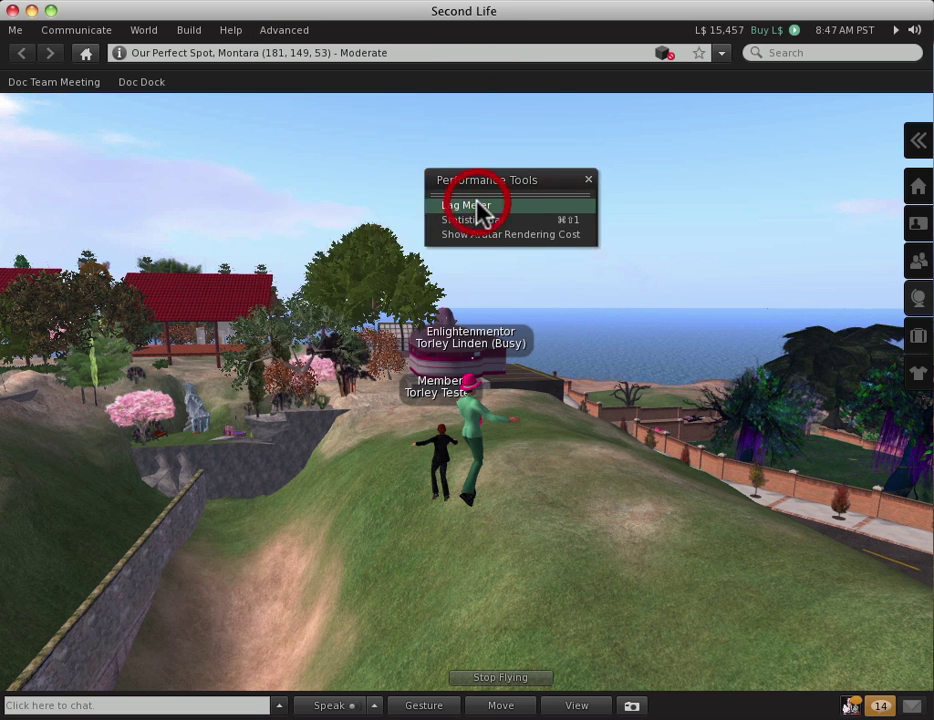
left_click(490, 222)
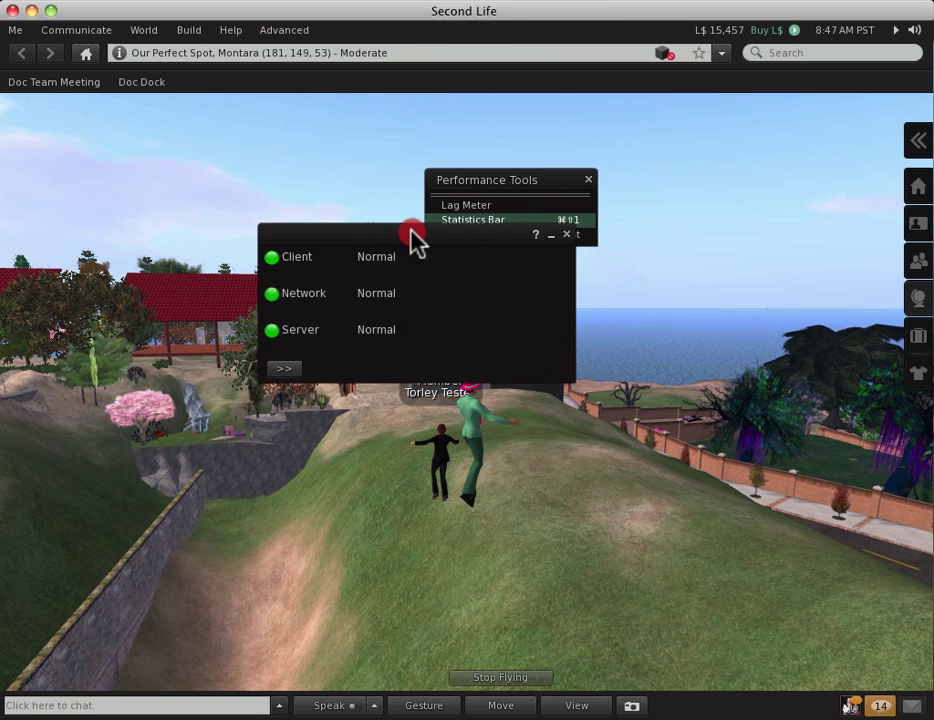
left_click_drag(420, 237, 245, 310)
left_click(473, 220)
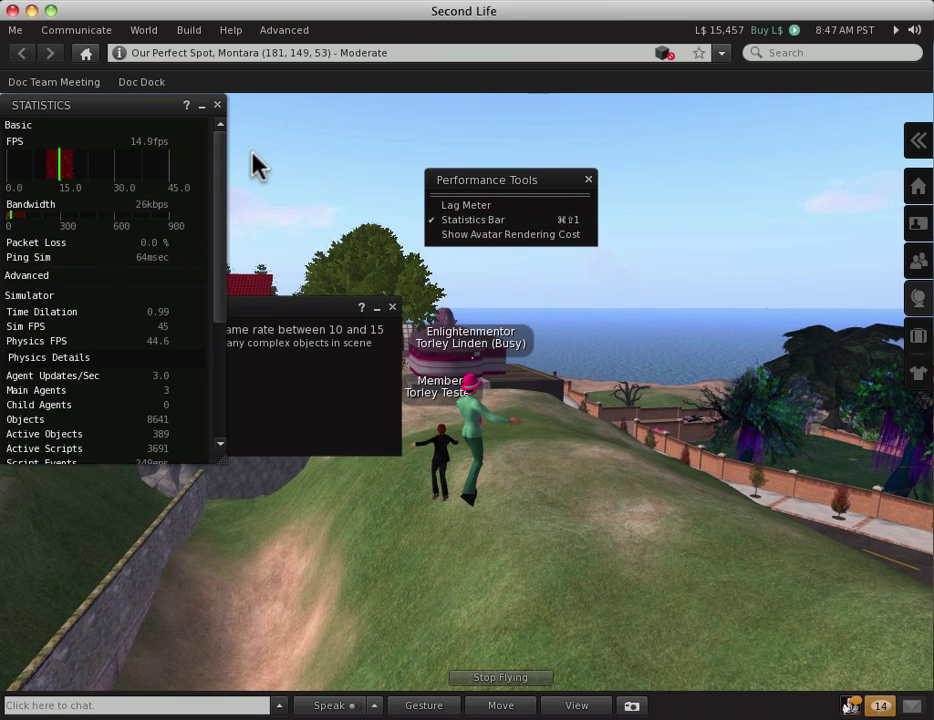